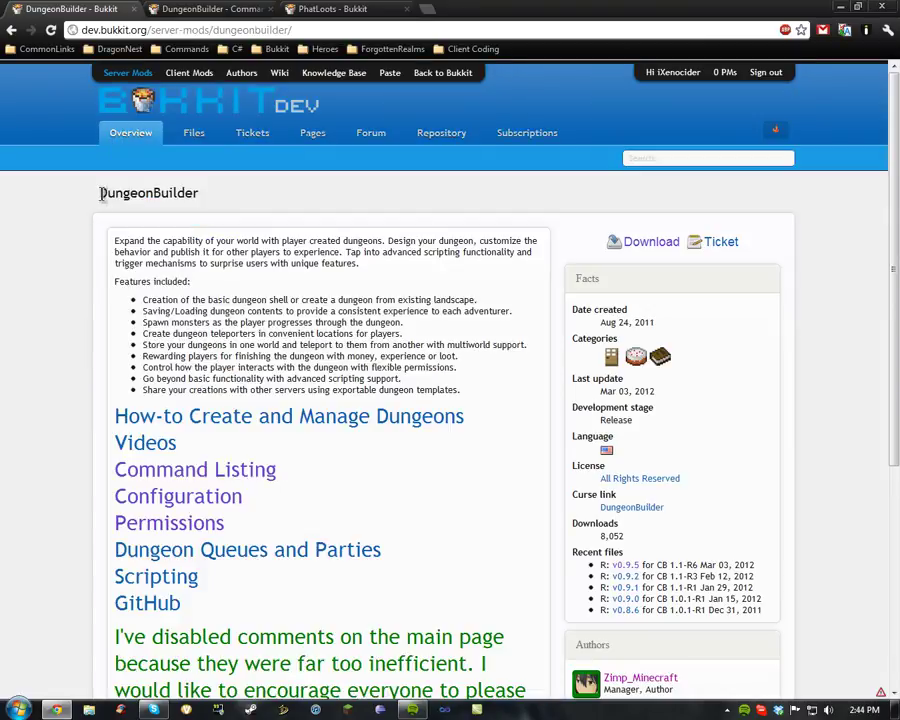
Look at DungeonBuilder's Command Listing page, then return to the project overview.
left_click(197, 212)
left_click_drag(199, 201, 184, 192)
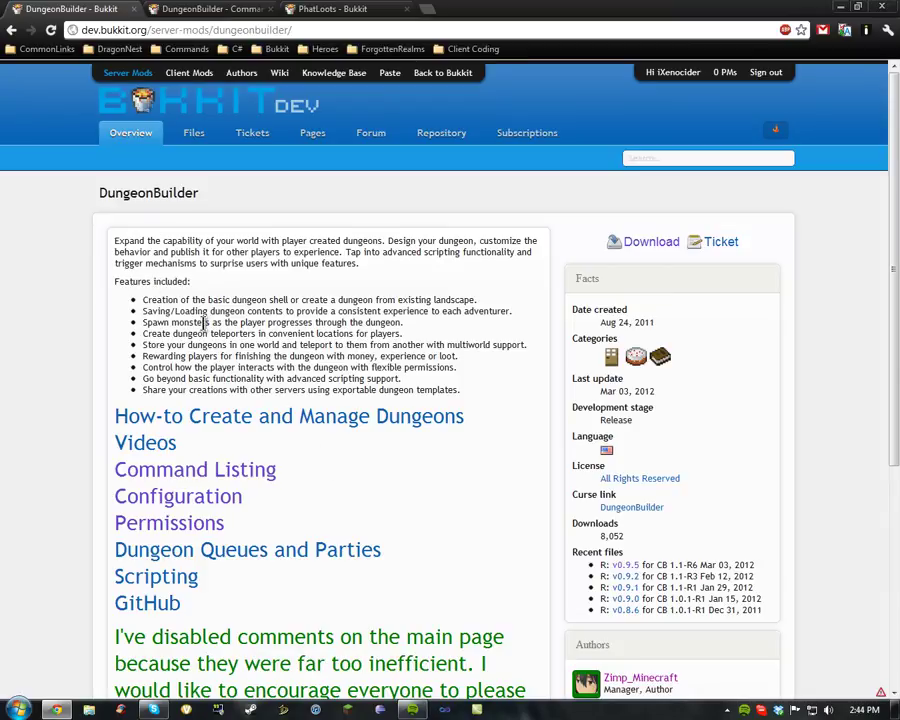
left_click(193, 469)
key("alt+Left")
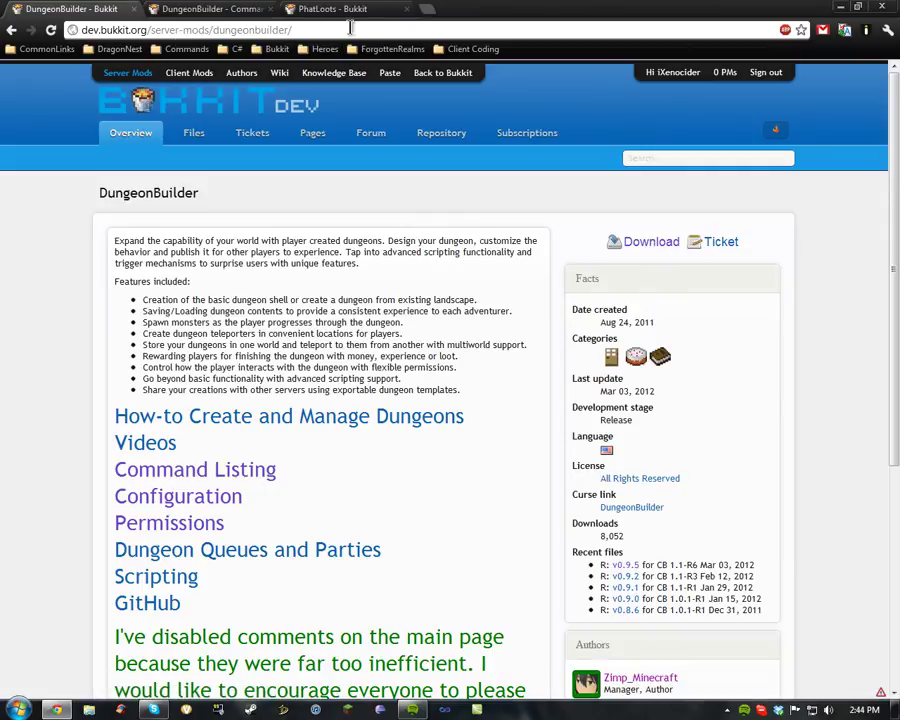
key("ctrl+l")
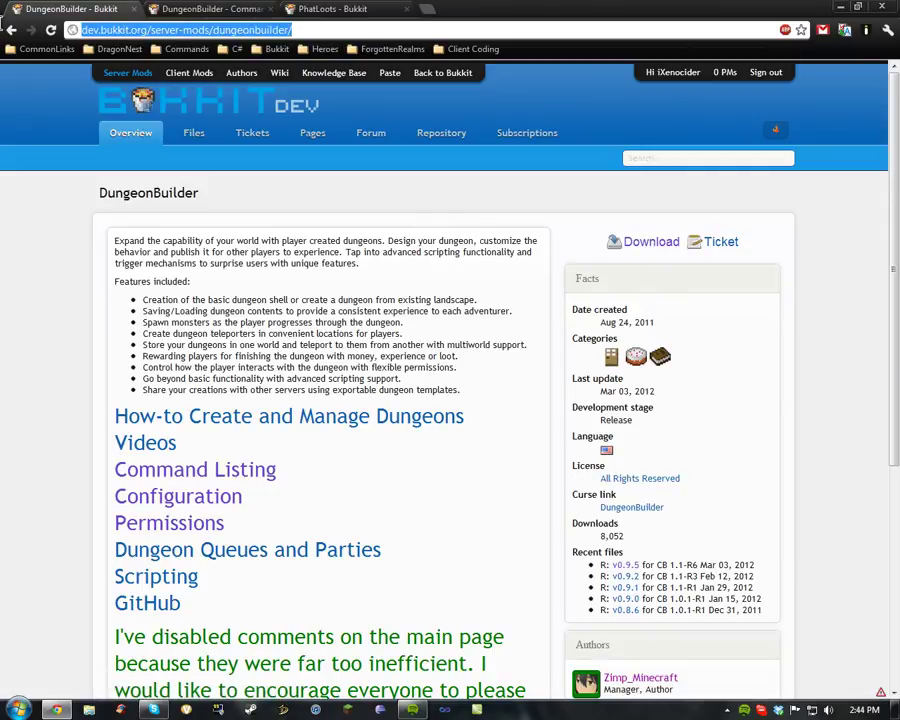
left_click(290, 29)
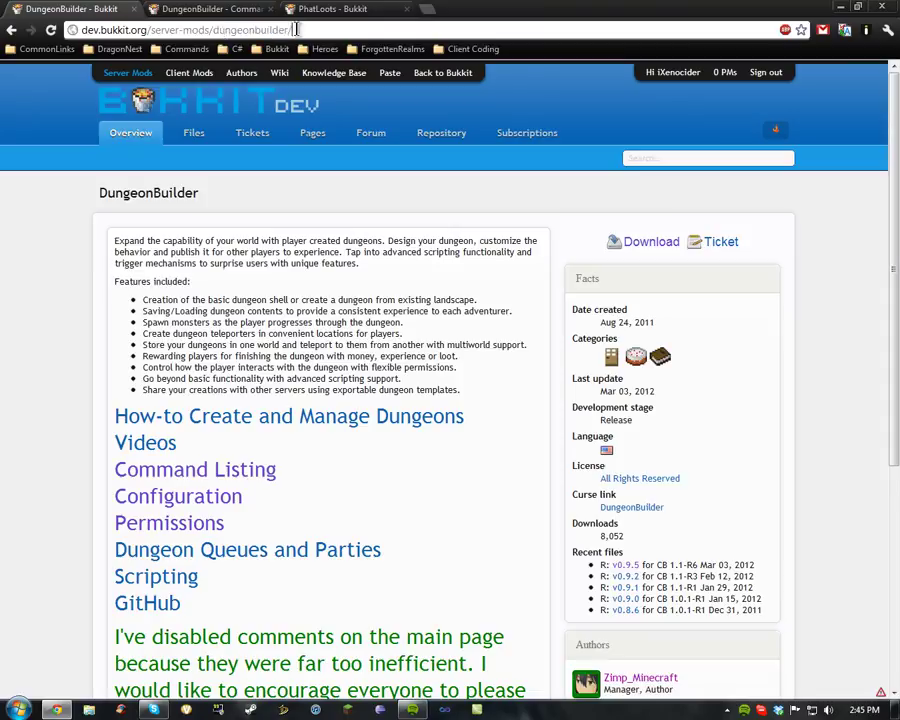
Download and keep the DungeonBuilder v0.9.5 jar, then open the Bukkit server folder.
left_click(632, 244)
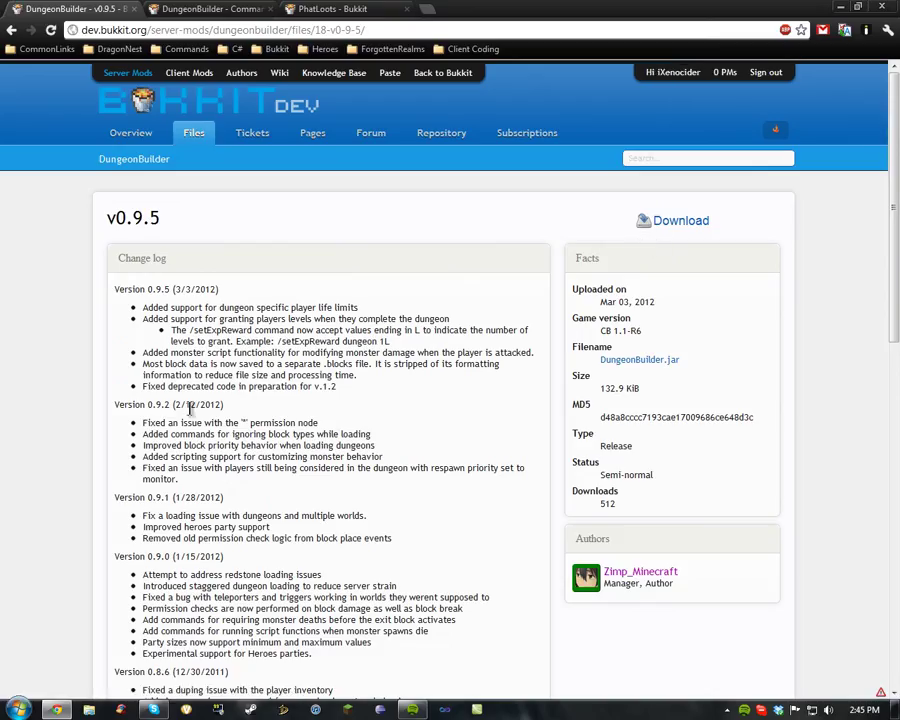
left_click(686, 228)
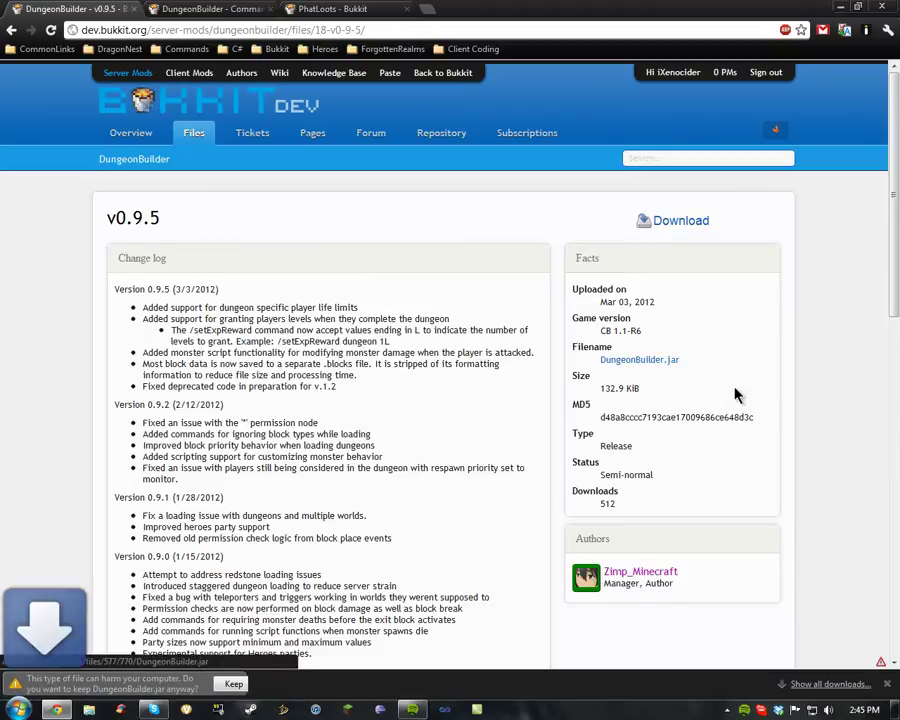
left_click(230, 680)
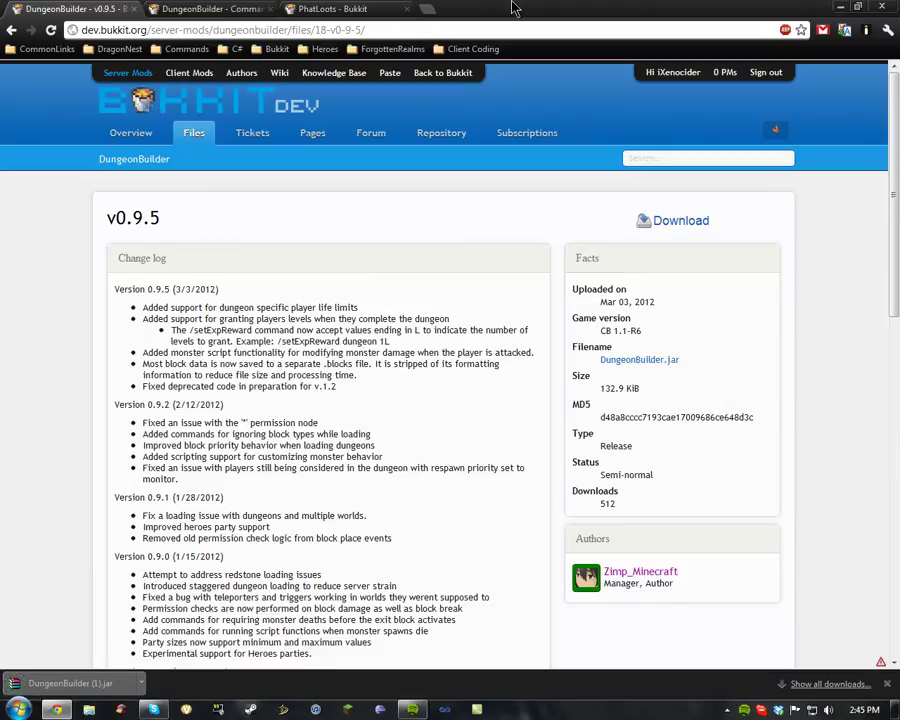
double_click(512, 8)
double_click(816, 655)
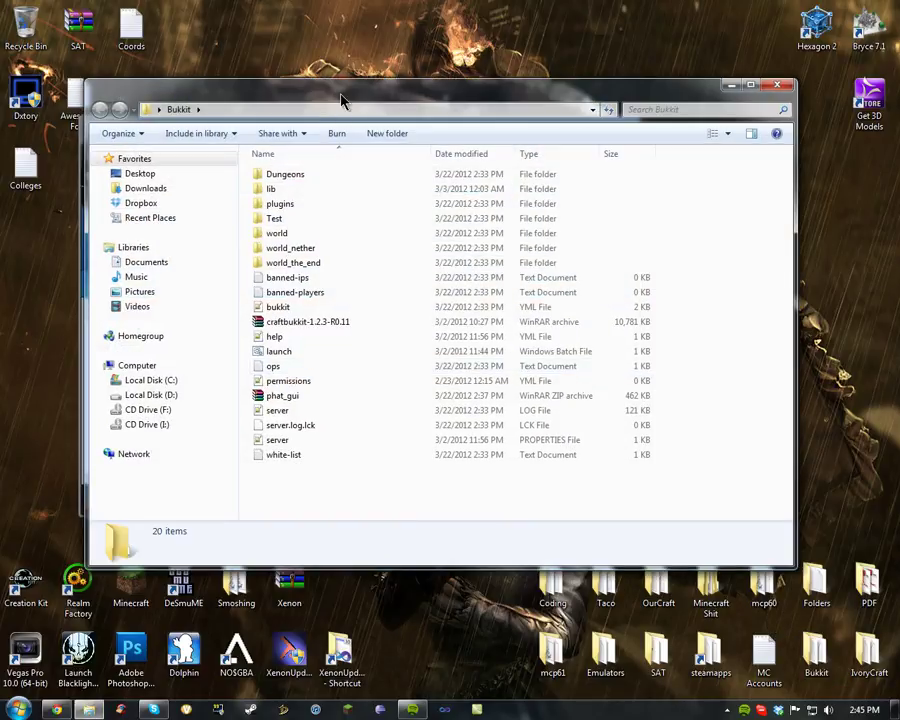
Move the downloaded jar into plugins and delete the duplicate DungeonBuilder (1) copy.
left_click_drag(340, 100, 588, 170)
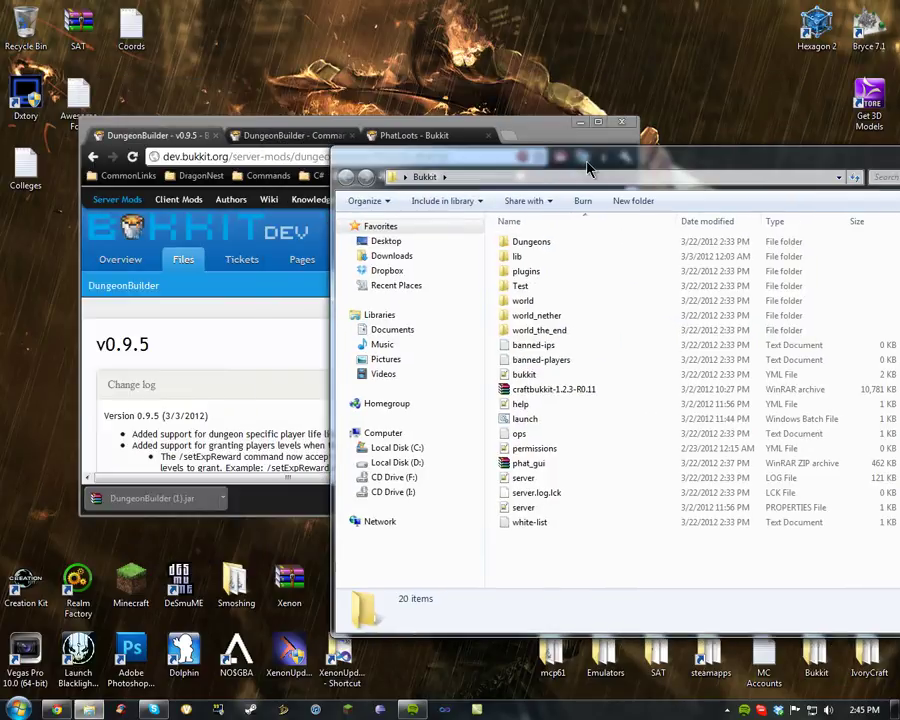
left_click(541, 285)
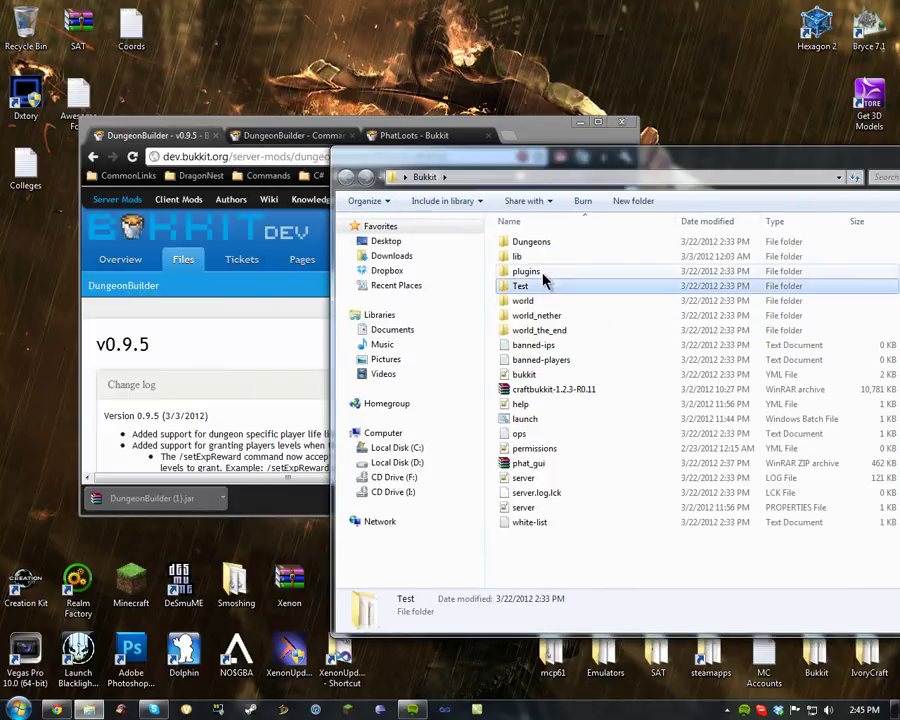
double_click(542, 272)
left_click_drag(137, 500, 707, 534)
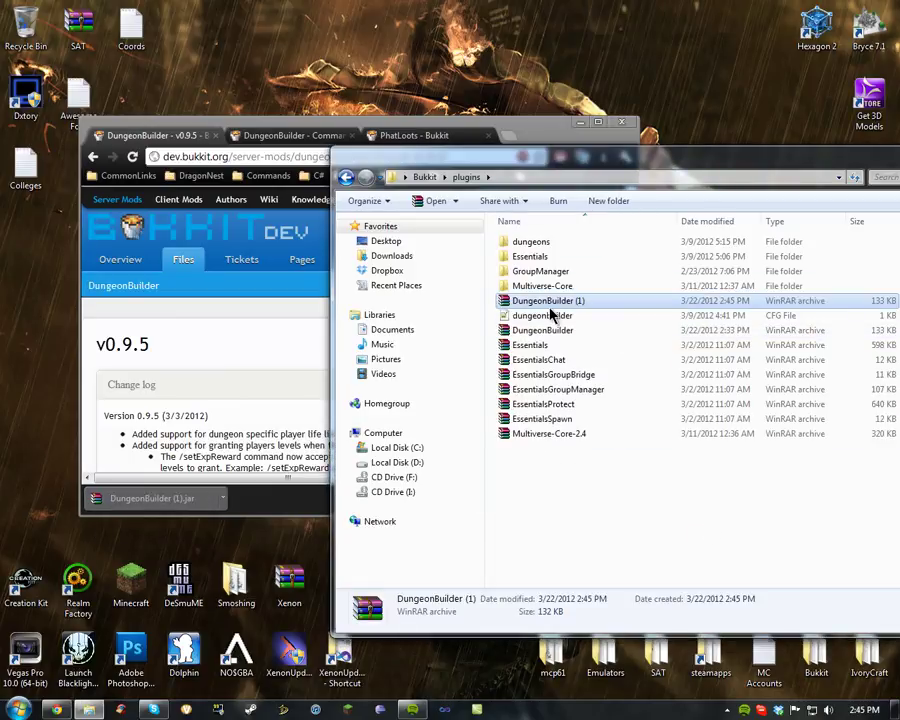
key("Delete")
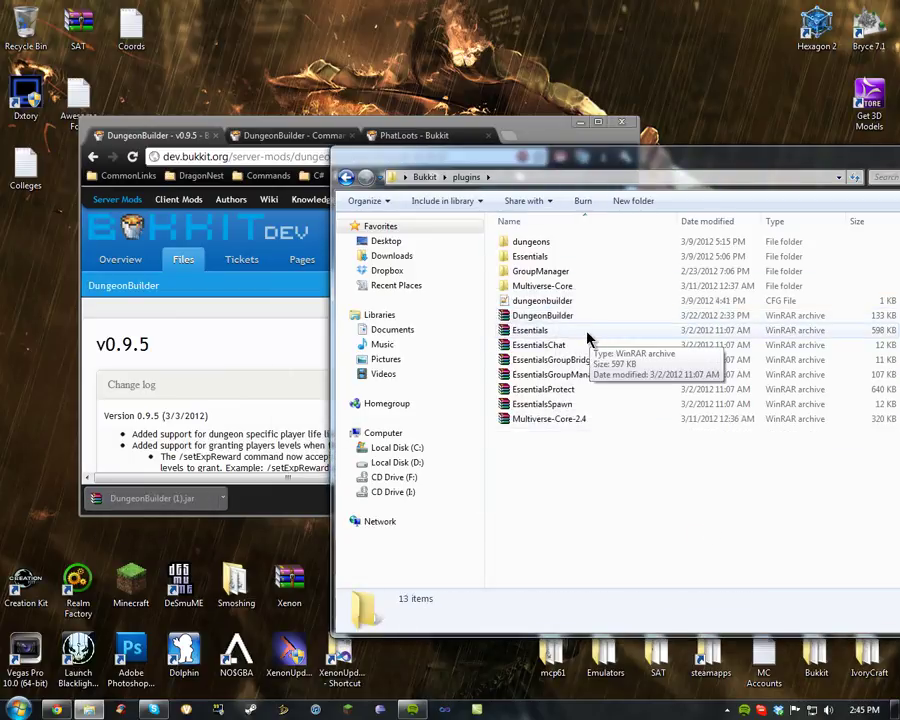
left_click(563, 316)
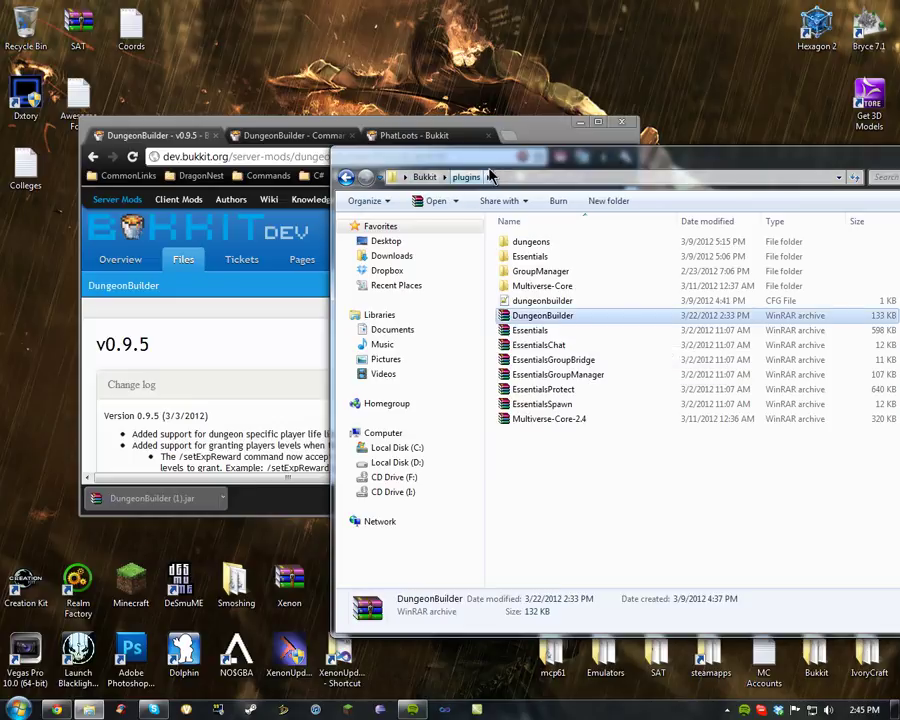
Return to the Bukkit folder and run the launch batch file to start the server.
left_click_drag(430, 168, 331, 165)
left_click(325, 175)
left_click_drag(388, 172, 260, 164)
left_click(300, 408)
double_click(300, 408)
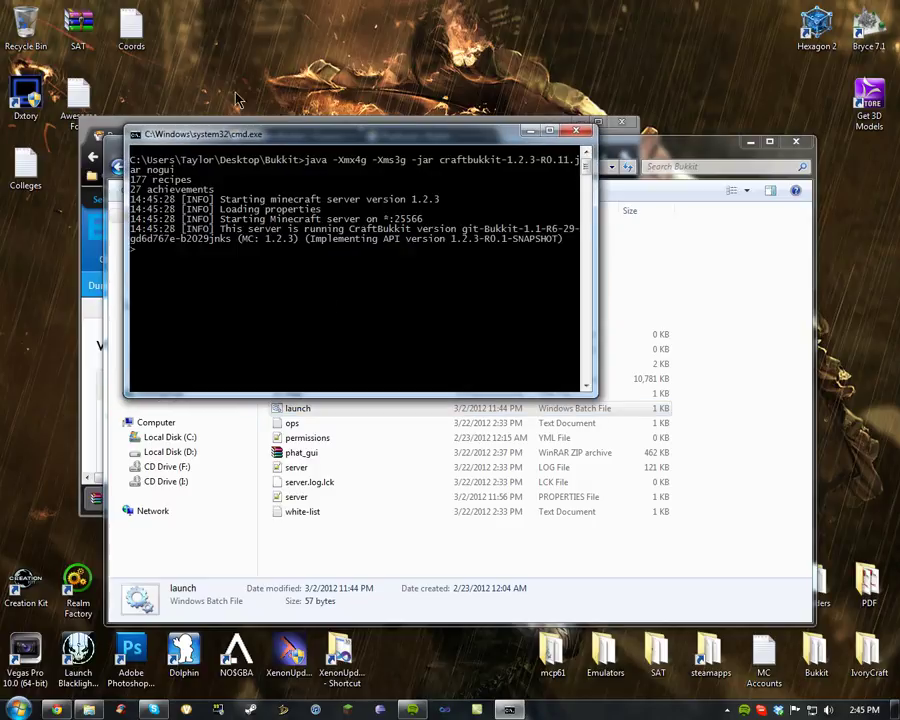
Snap the server console left, let DungeonBuilder v0.9.5 load, then close the console.
key("super+Left")
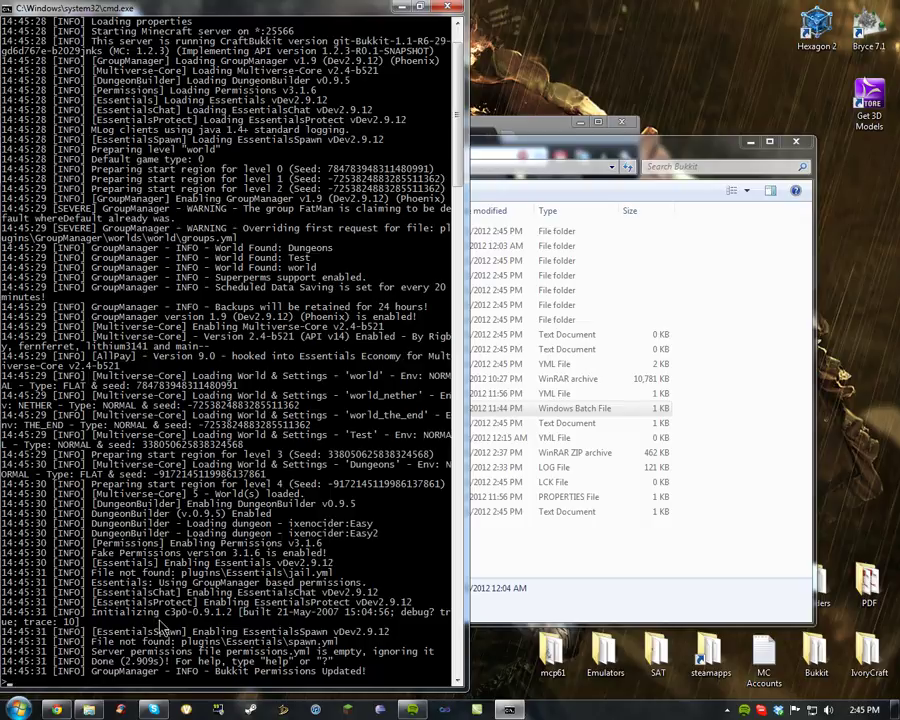
left_click(447, 8)
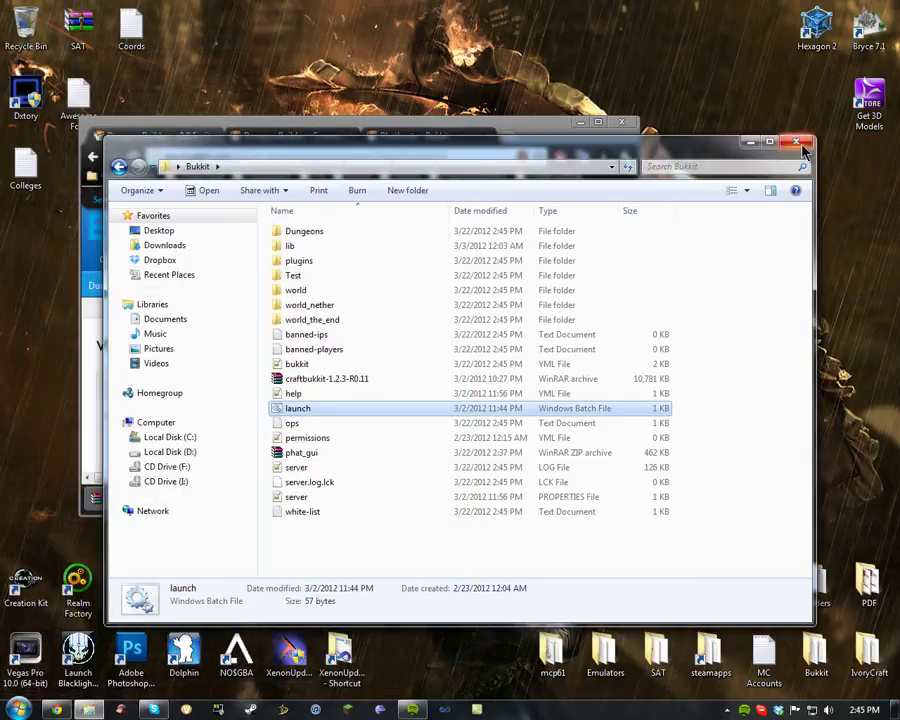
Inspect the Dungeons world and plugins/dungeons folders, then open dungeonbuilder.cfg for editing.
double_click(341, 236)
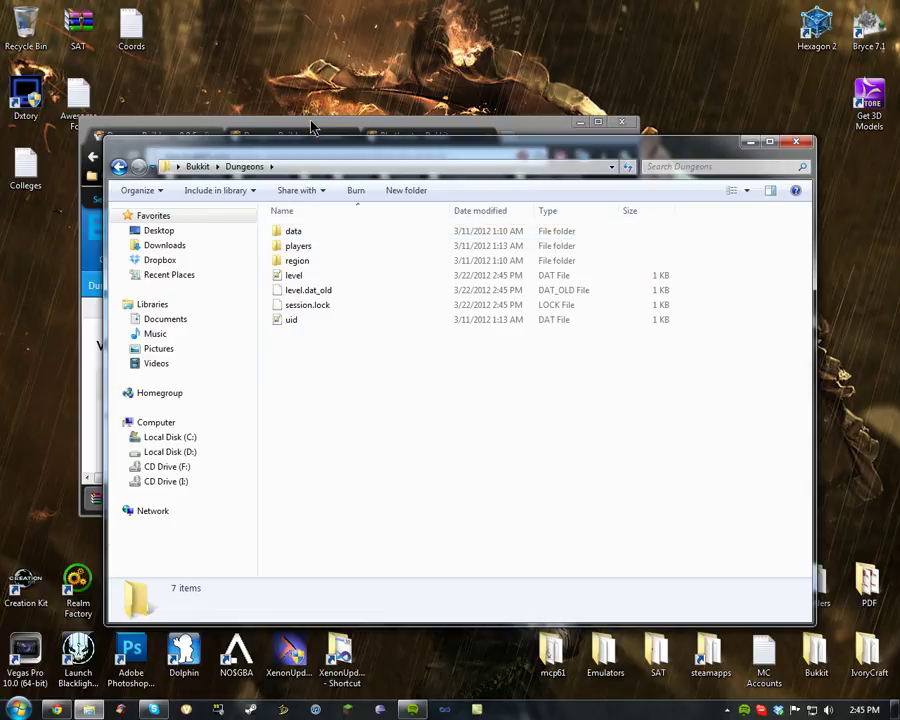
left_click(198, 166)
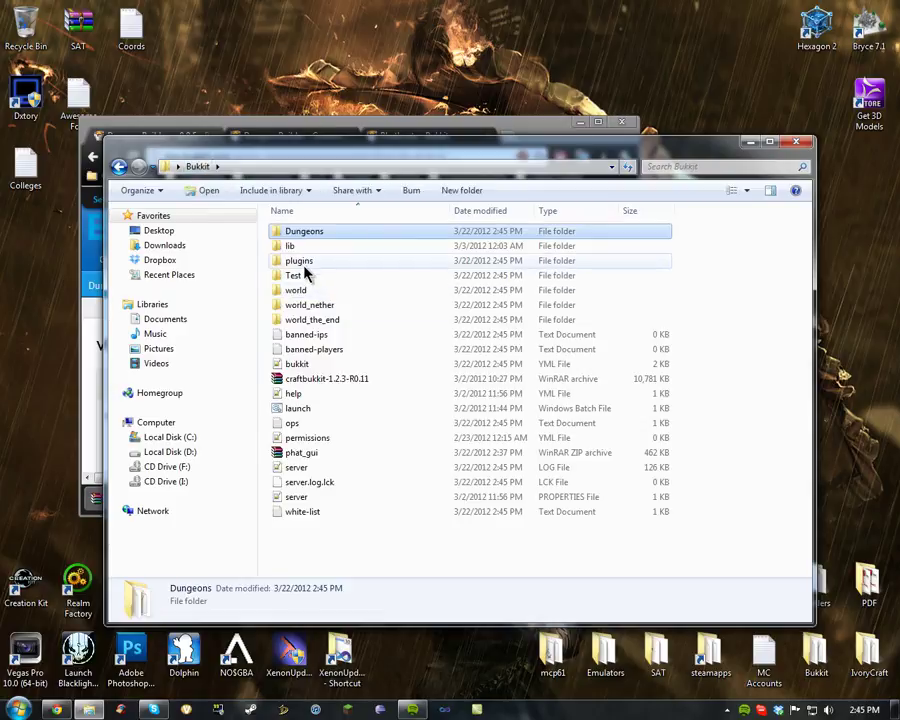
double_click(305, 262)
double_click(310, 236)
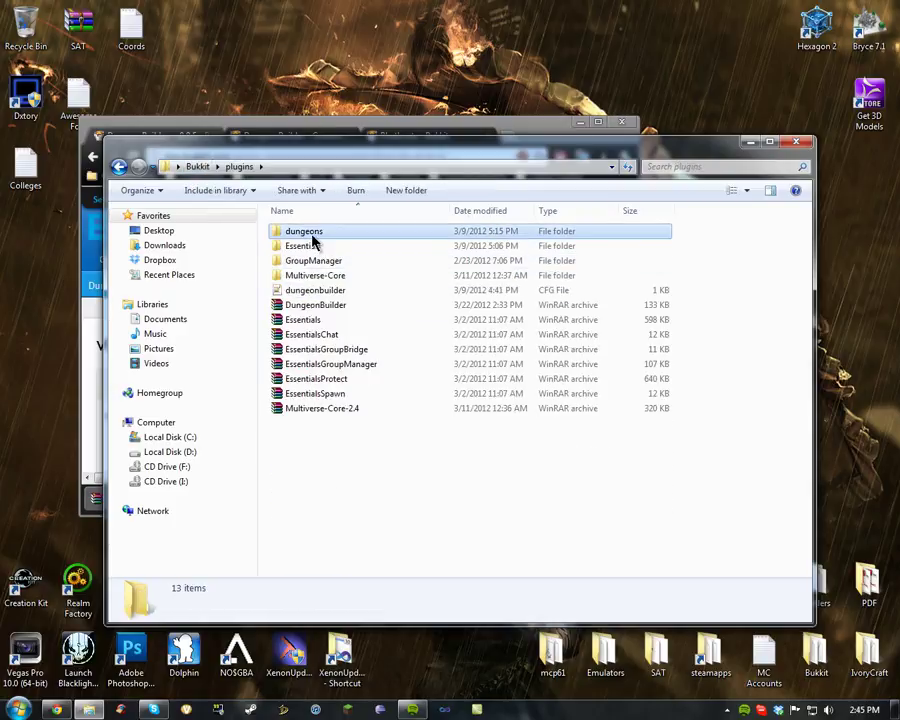
left_click(248, 165)
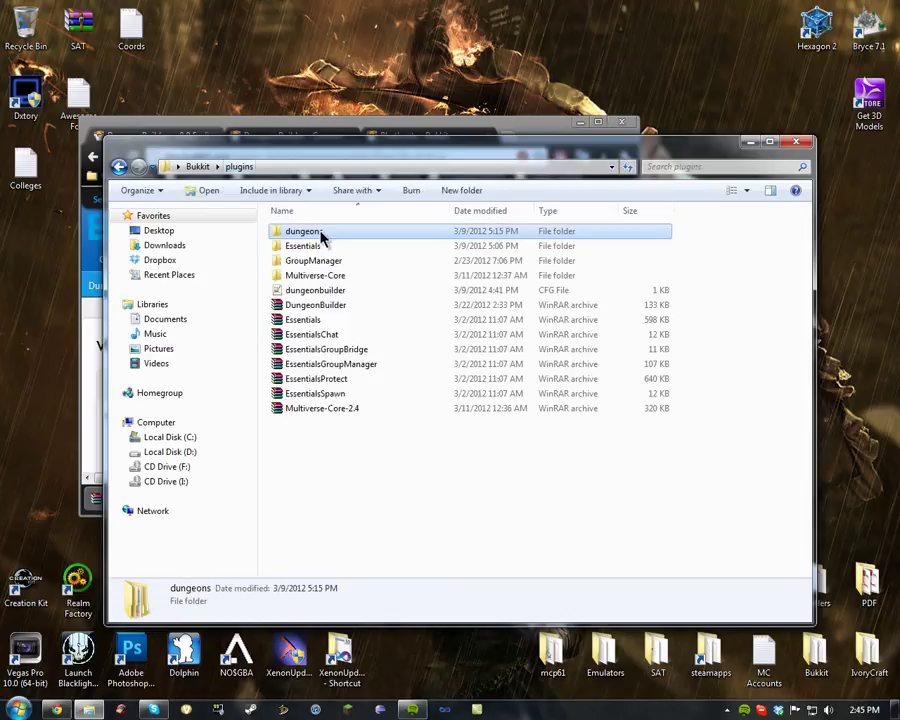
left_click(347, 291)
double_click(293, 292)
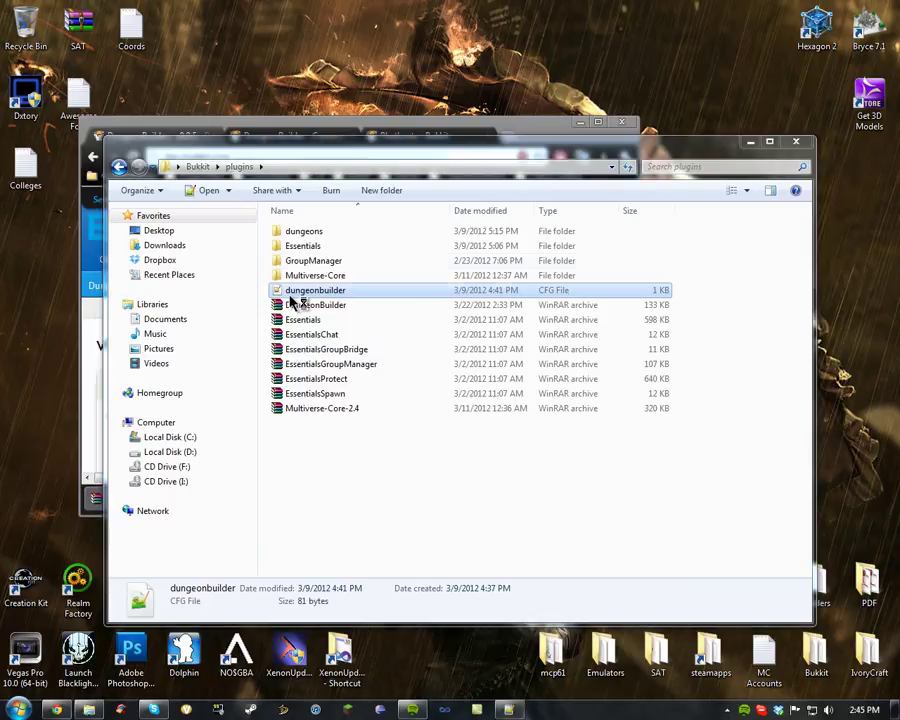
Maximize Notepad++, delete config lines 2 and 3, and save.
left_click_drag(418, 148, 340, 156)
double_click(340, 156)
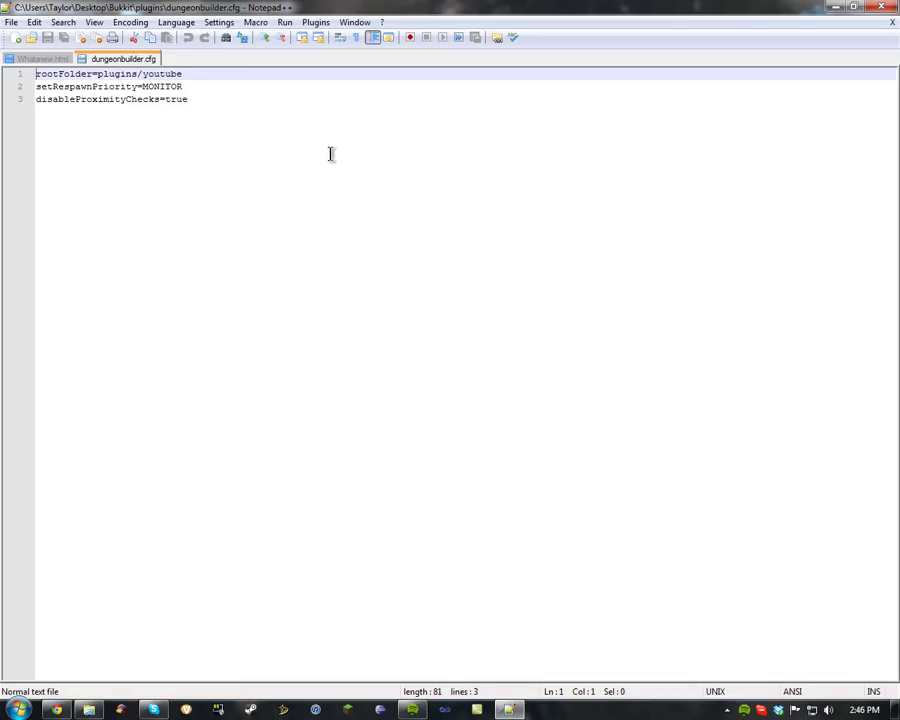
left_click_drag(224, 101, 222, 73)
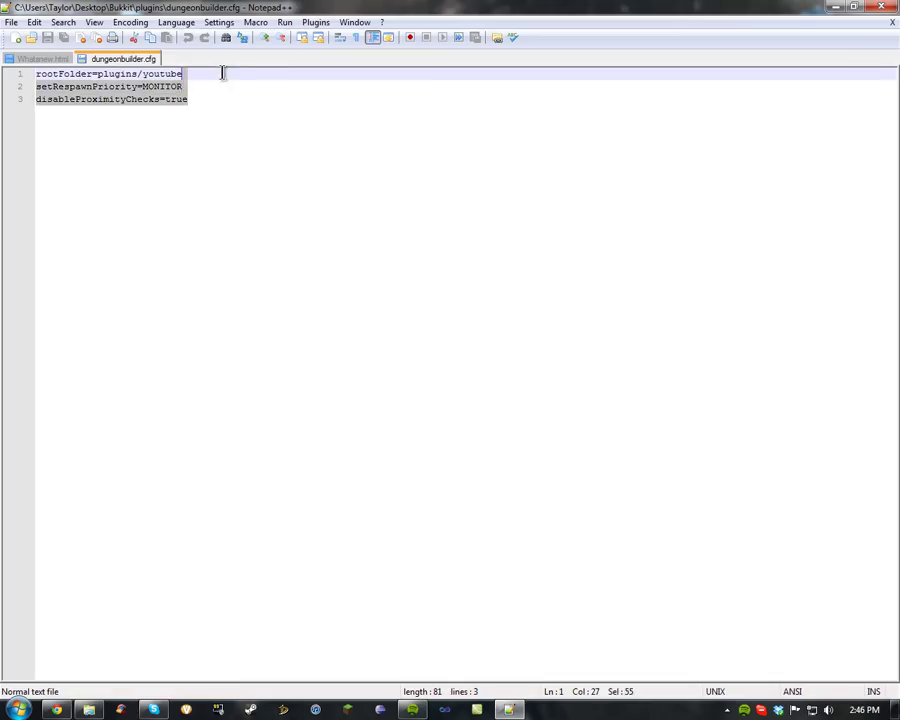
key("Delete")
key("ctrl+s")
Change the root folder path from 'youtube' to 'dungeons' and save the file.
left_click_drag(222, 74, 148, 75)
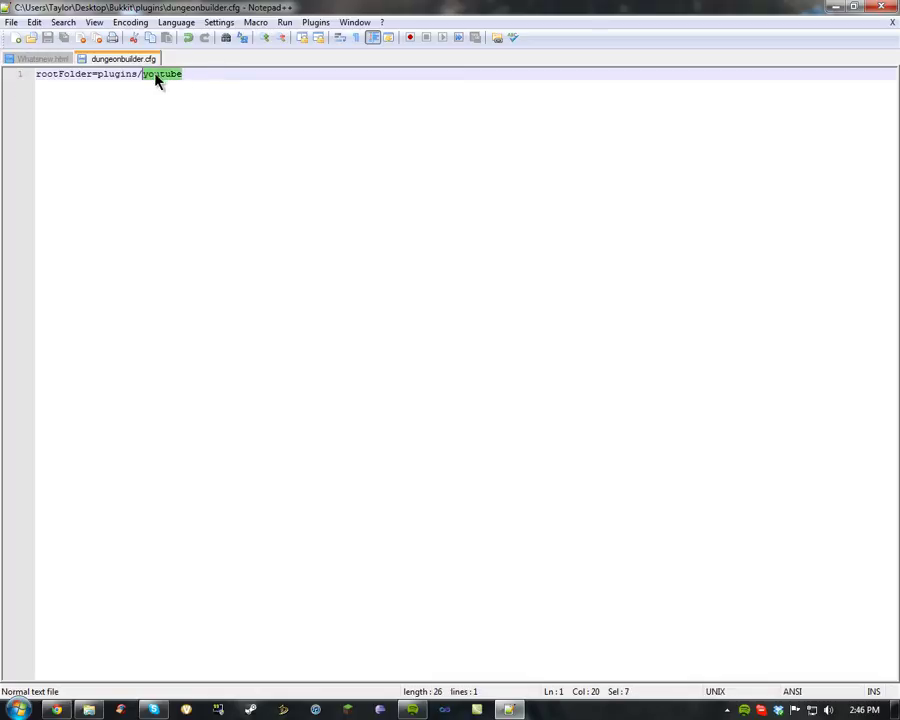
type("dungeons")
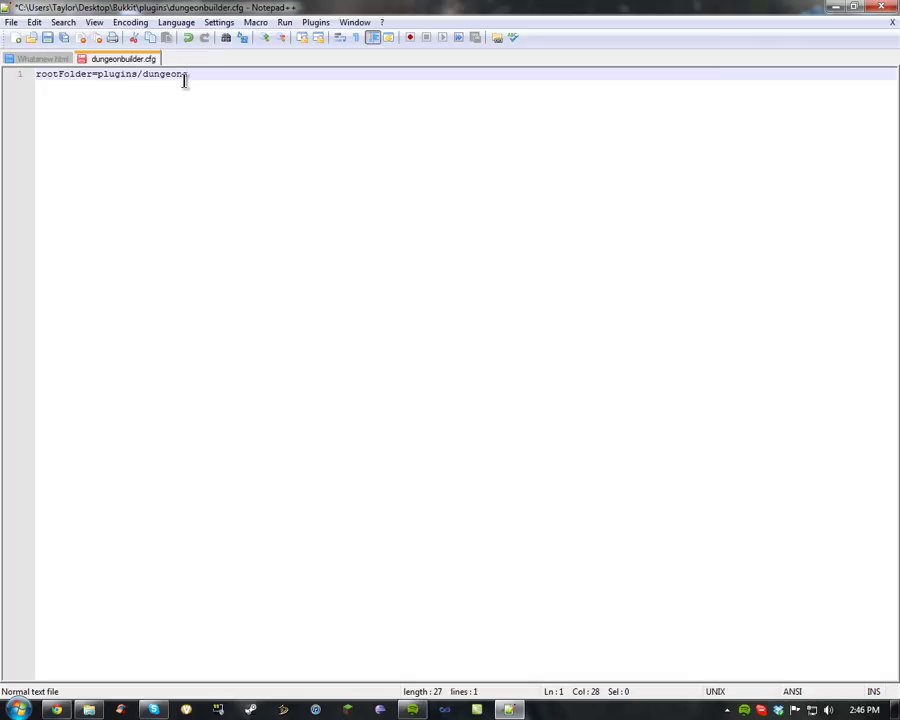
key("ctrl+s")
left_click_drag(250, 7, 313, 183)
double_click(313, 183)
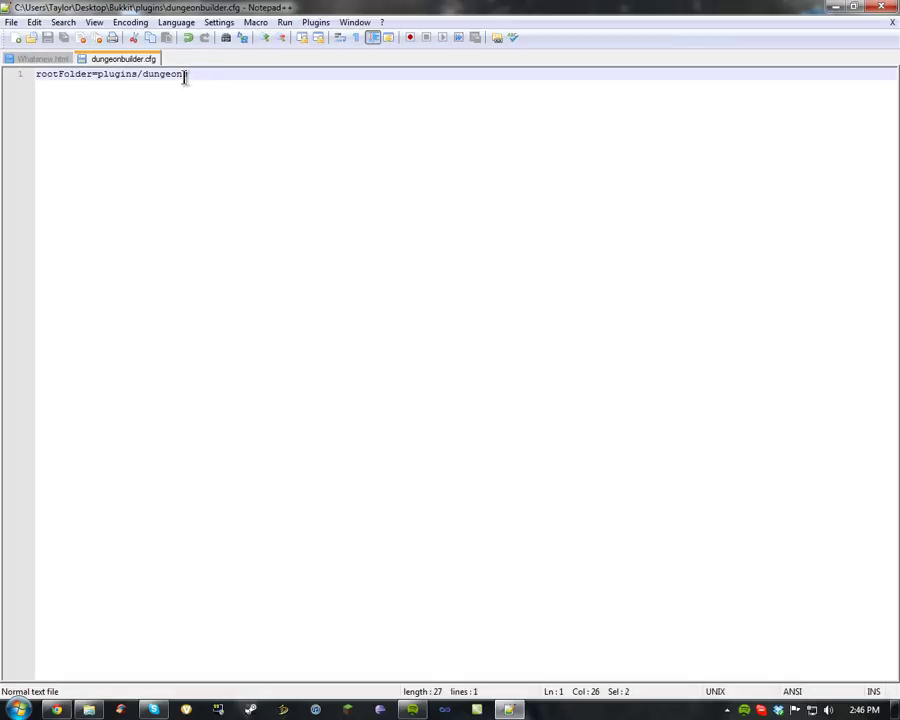
left_click_drag(247, 74, 20, 74)
left_click(259, 92)
left_click(56, 710)
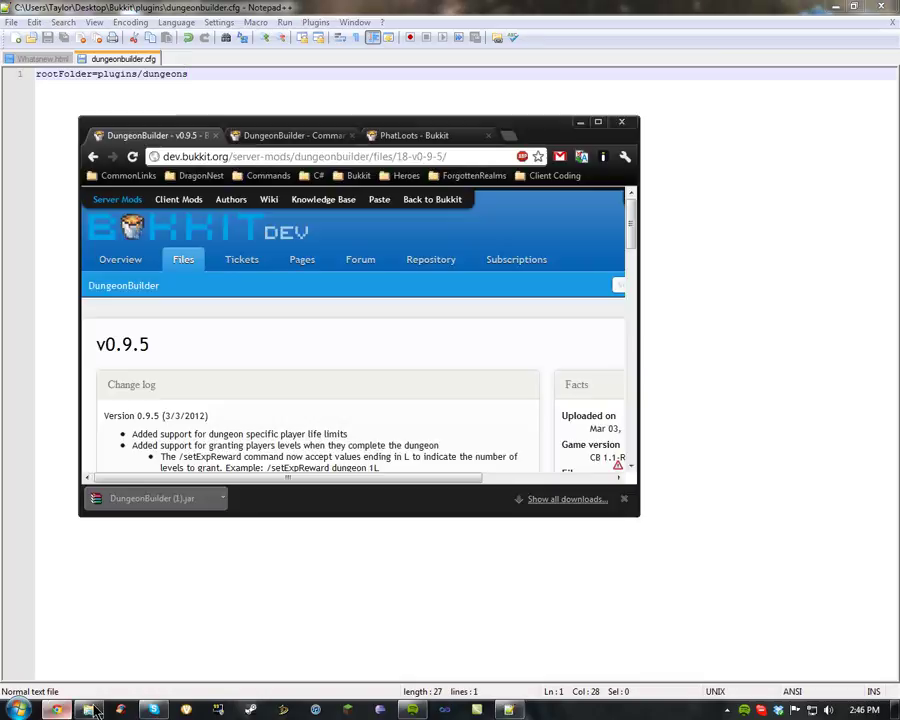
Maximize the browser, open DungeonBuilder's Configuration docs via Overview, then switch back to dungeonbuilder.cfg.
double_click(296, 124)
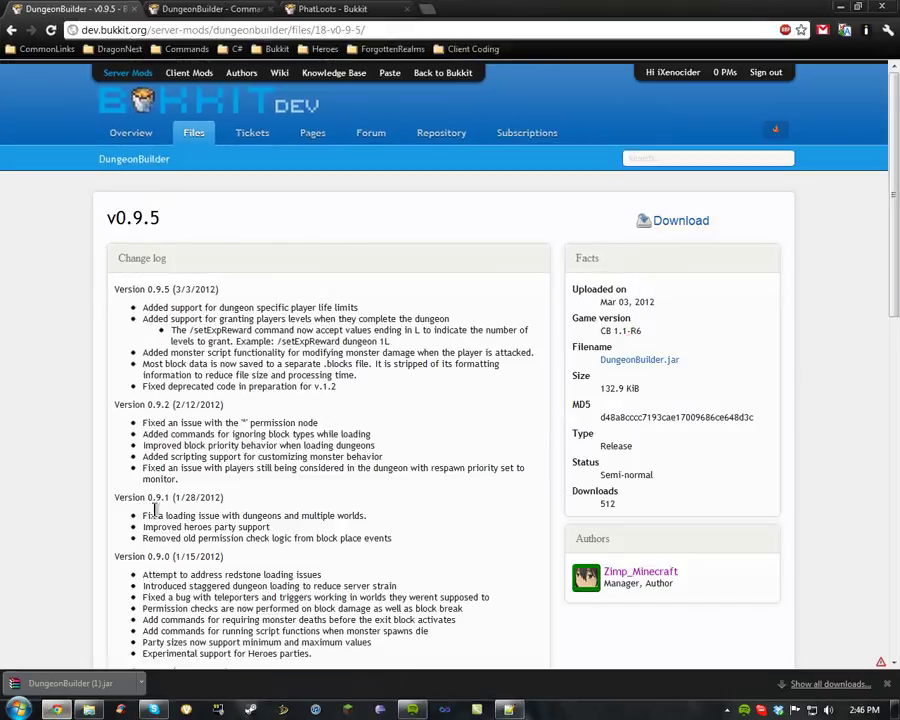
left_click(131, 132)
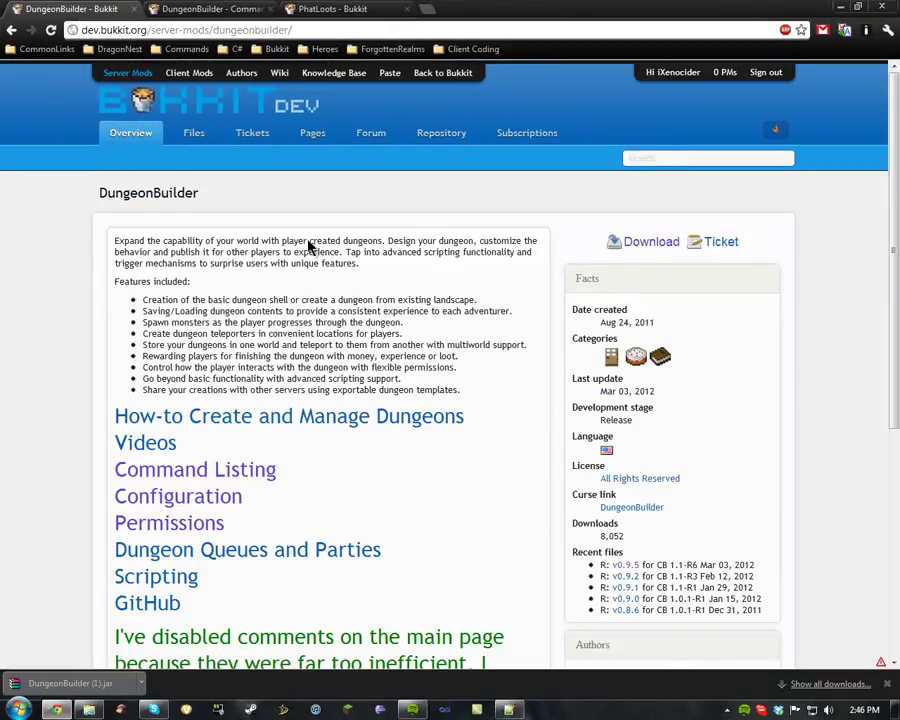
left_click(173, 498)
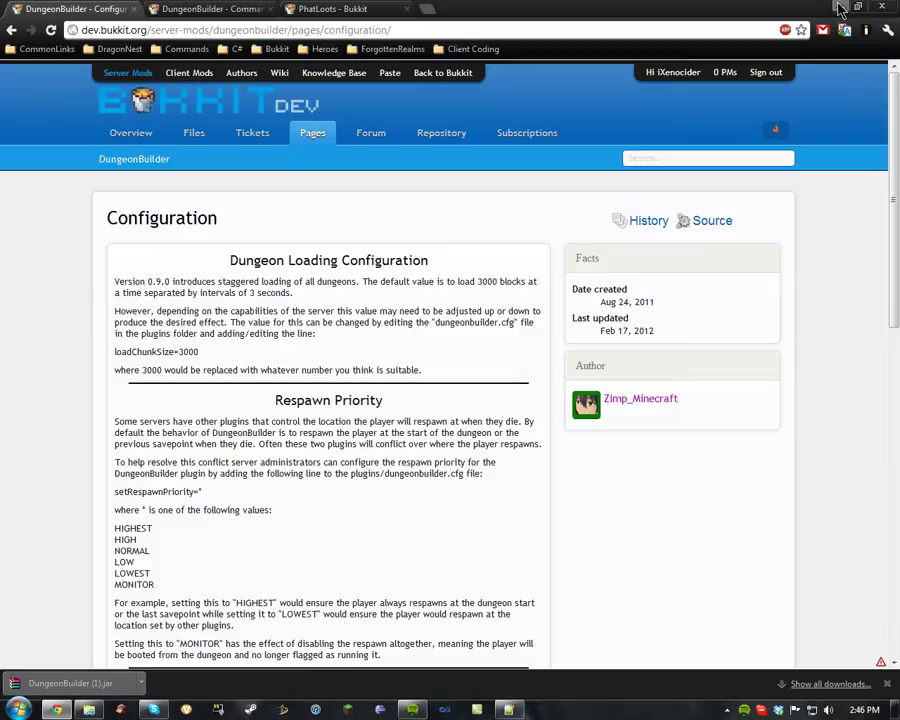
key("alt+Tab")
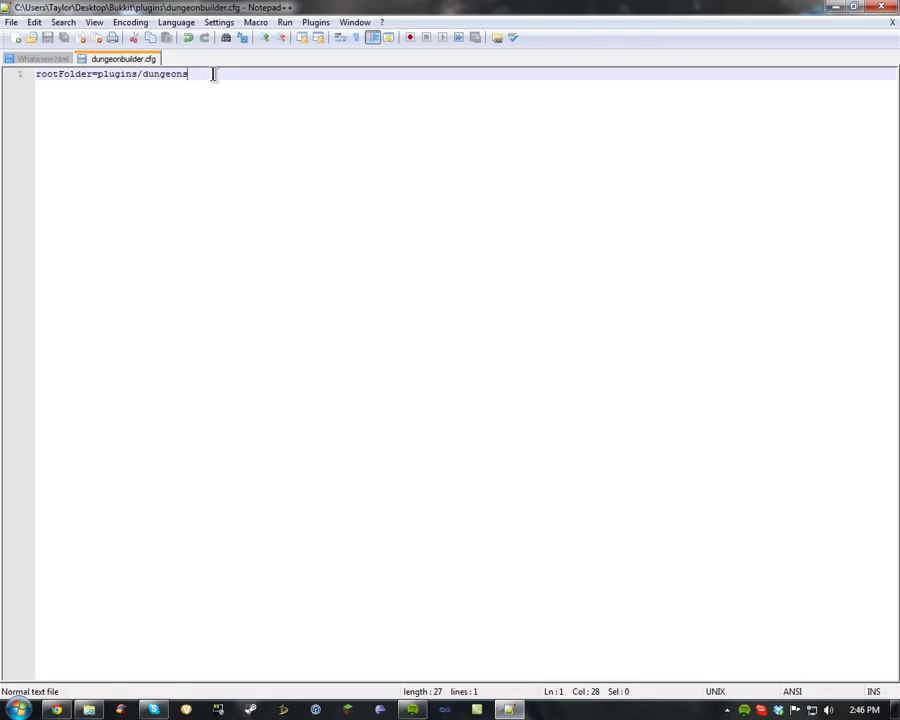
Check the contents of the plugins/dungeons folder, then close the file explorer.
left_click_drag(214, 74, 139, 77)
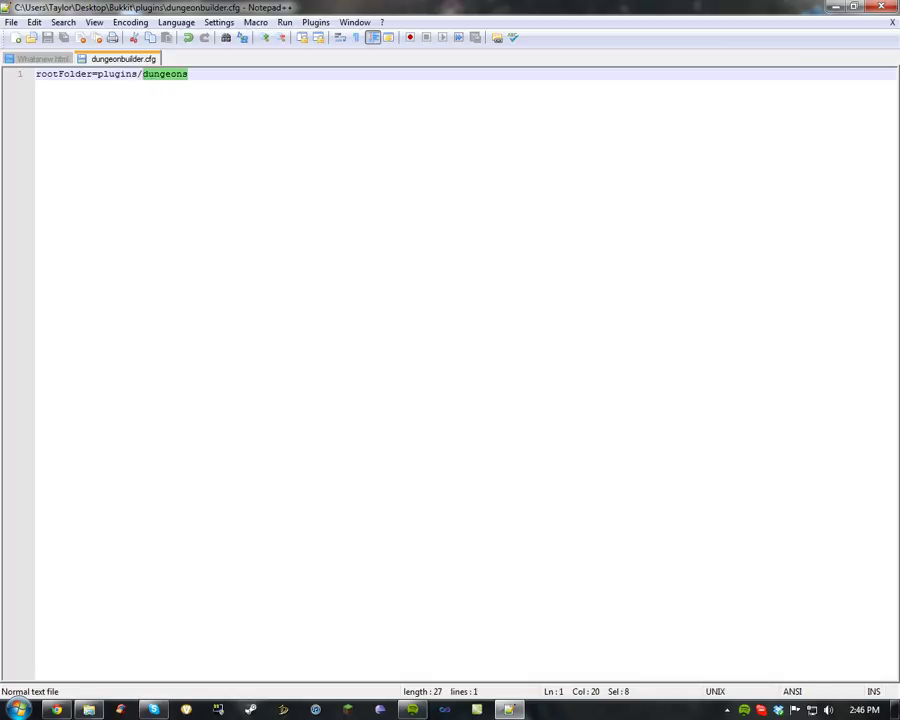
left_click(89, 710)
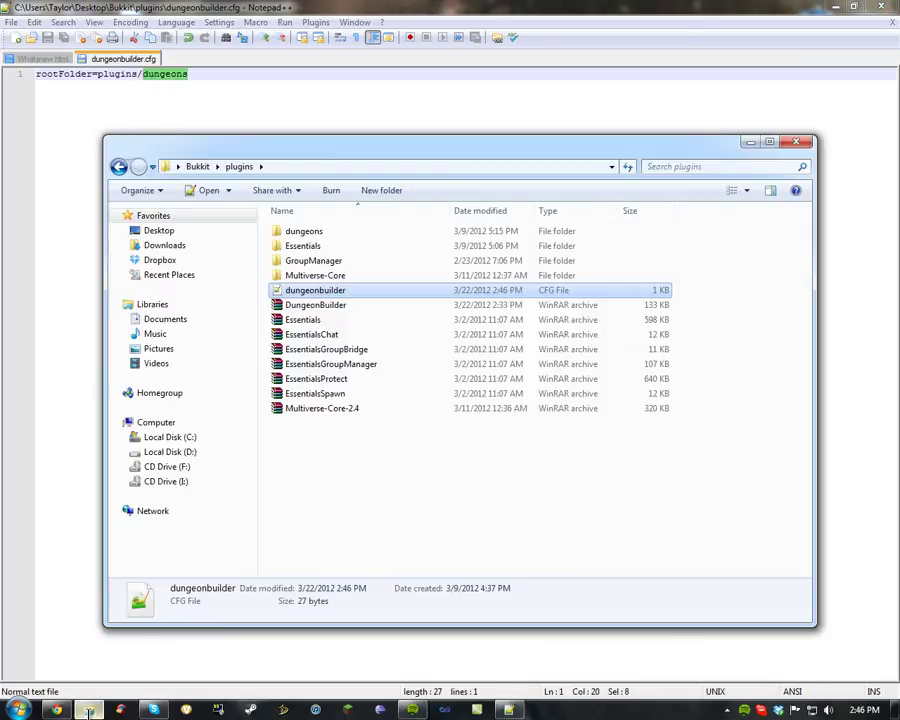
double_click(346, 233)
left_click(241, 167)
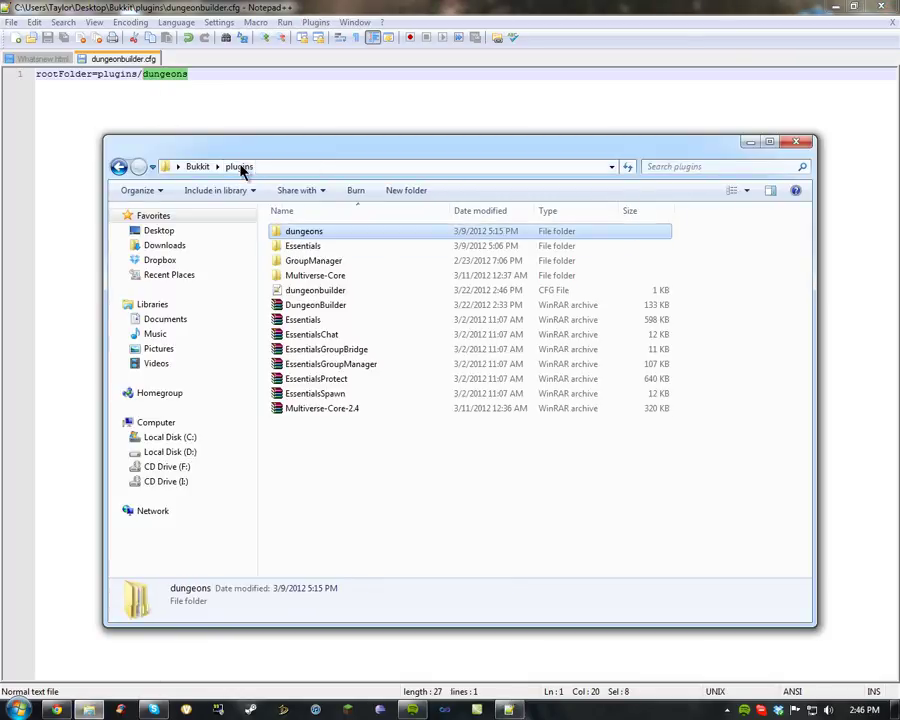
left_click(795, 143)
Add loadChunkSize=3000 as line 2 and change its value to 4000.
left_click(240, 77)
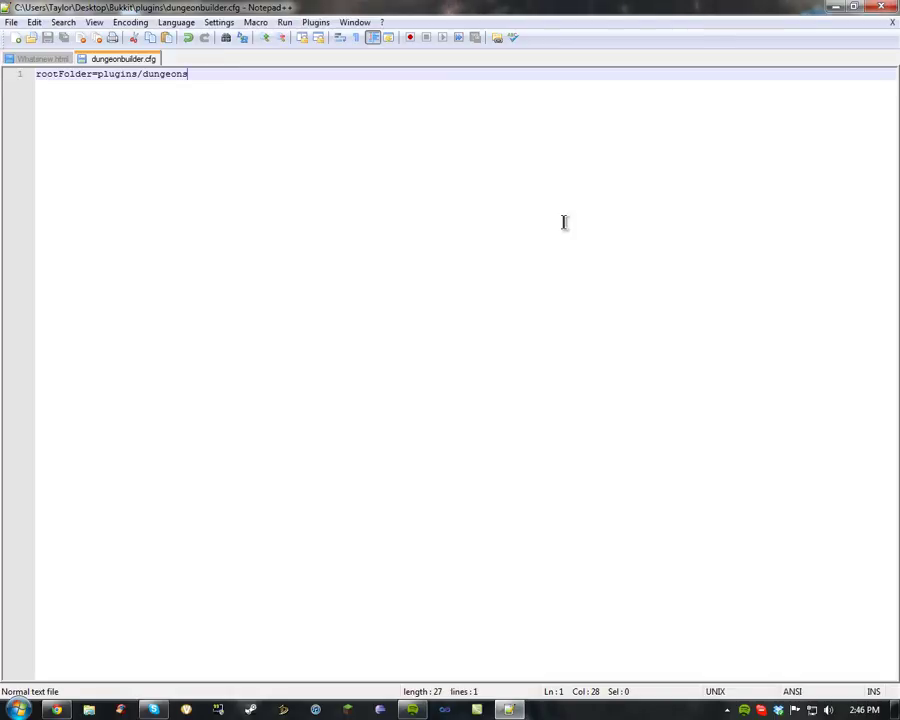
type("loadChunkSize=3000")
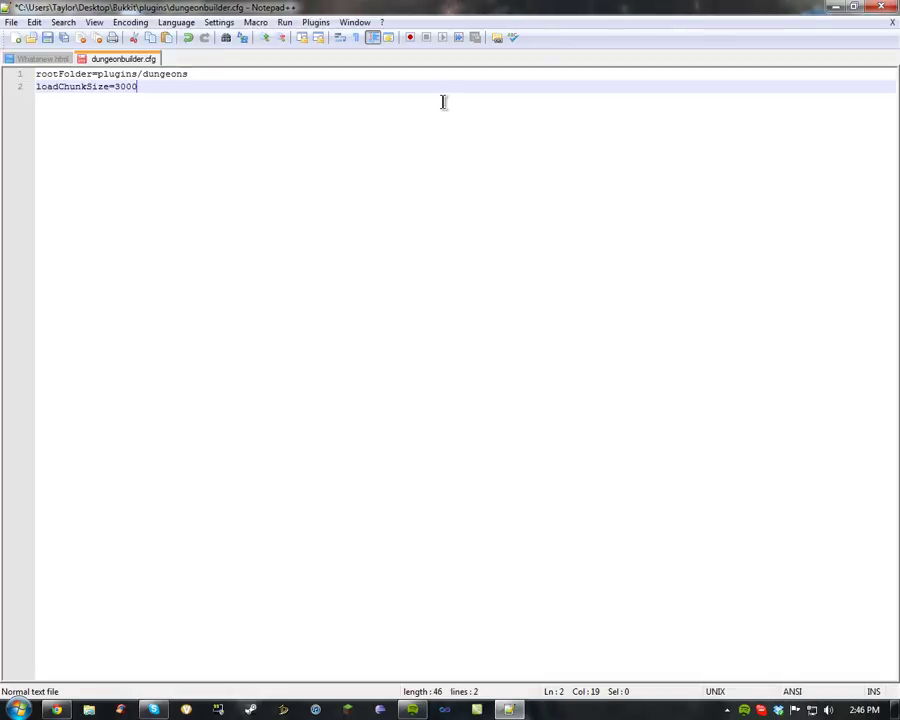
left_click_drag(140, 88, 226, 78)
left_click(163, 88)
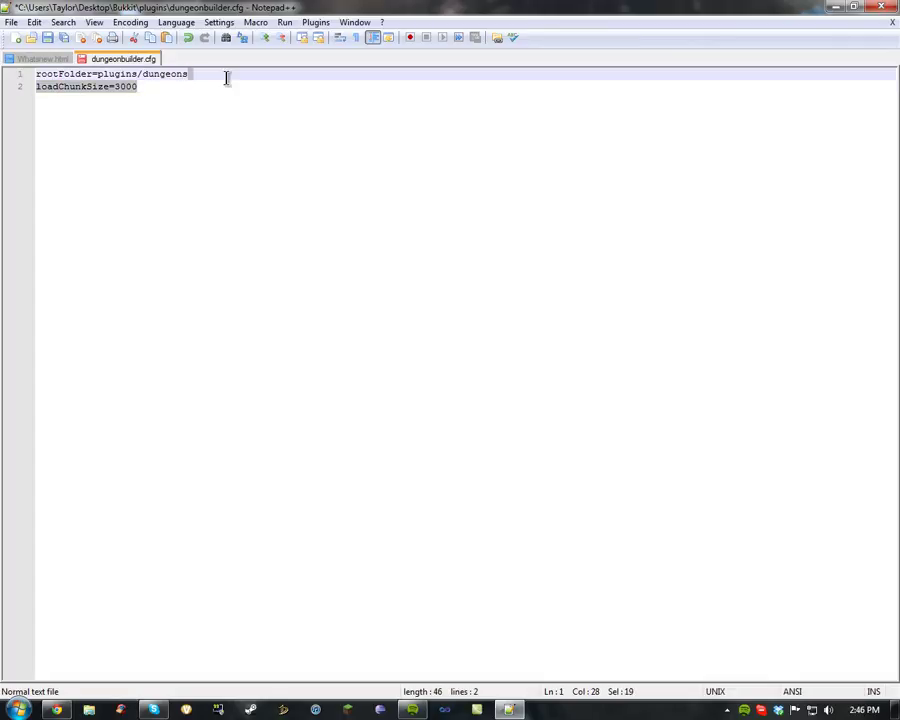
left_click(149, 93)
left_click_drag(149, 93, 114, 94)
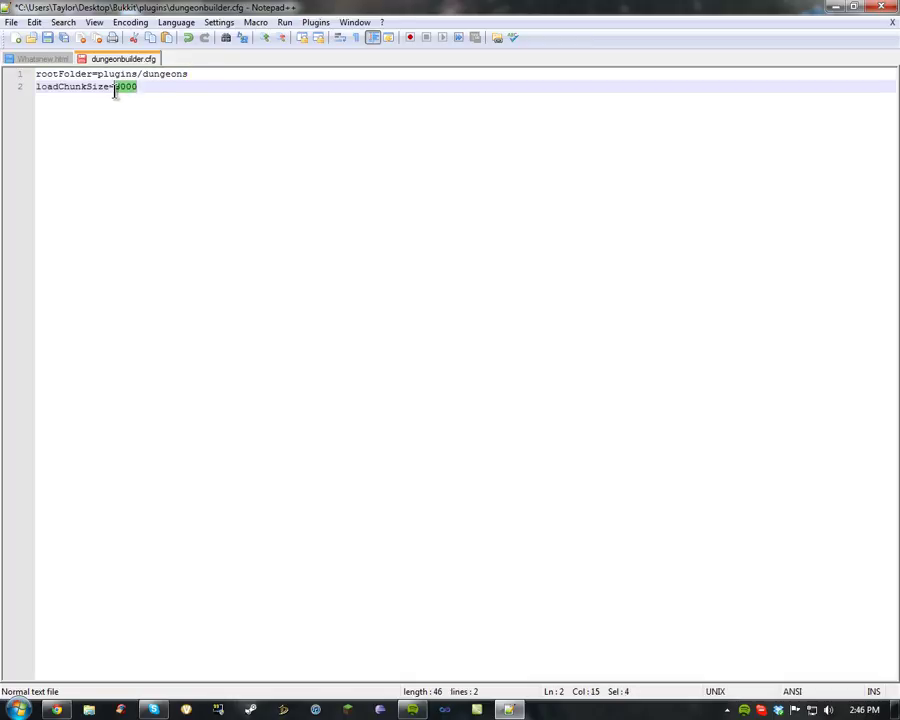
left_click(174, 96)
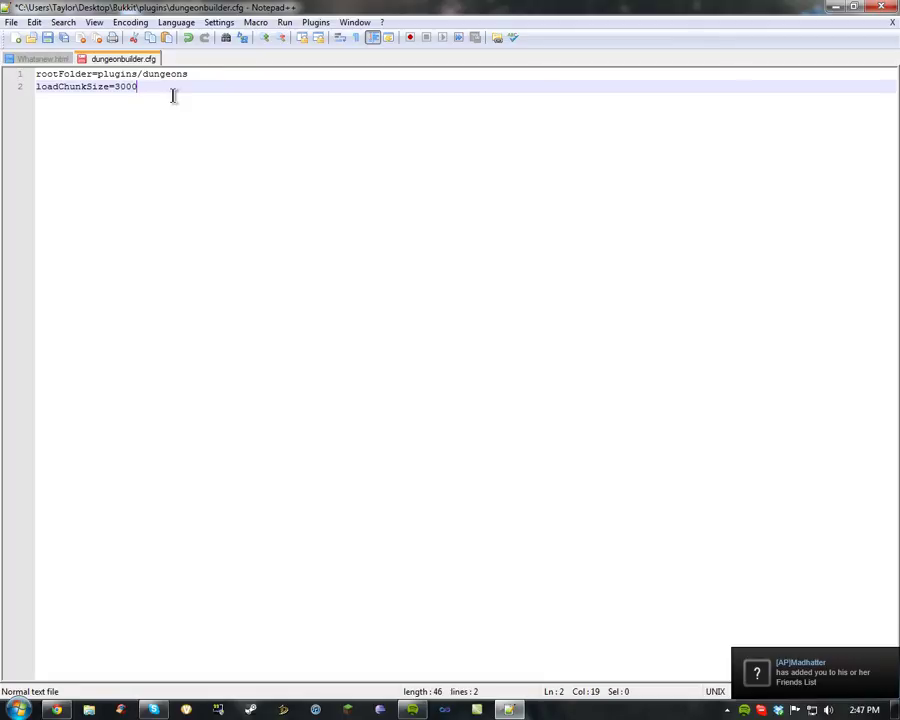
left_click_drag(172, 92, 53, 87)
left_click(144, 89)
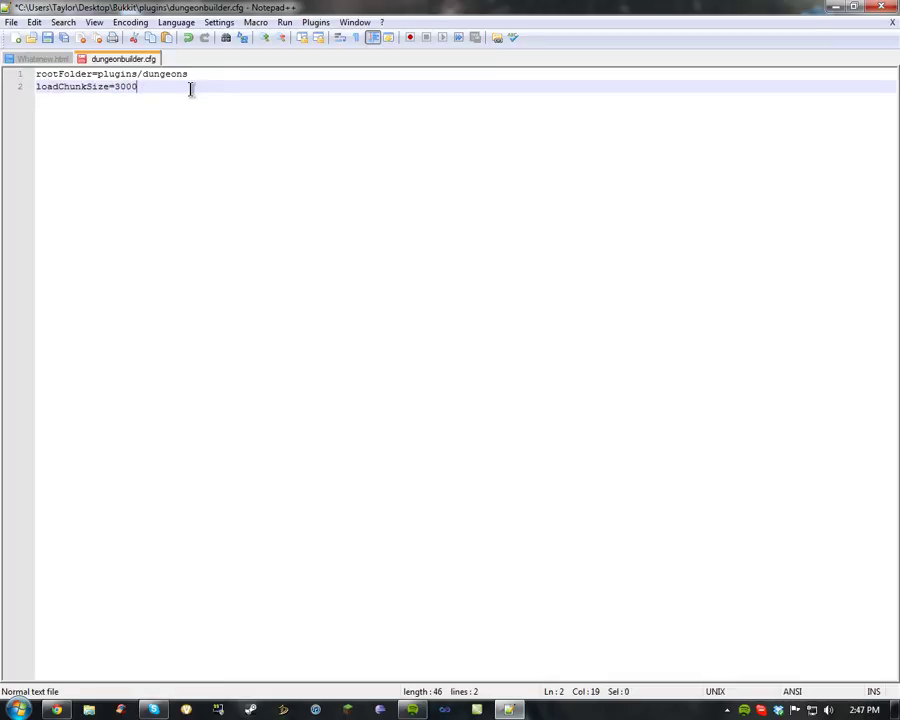
left_click(118, 87)
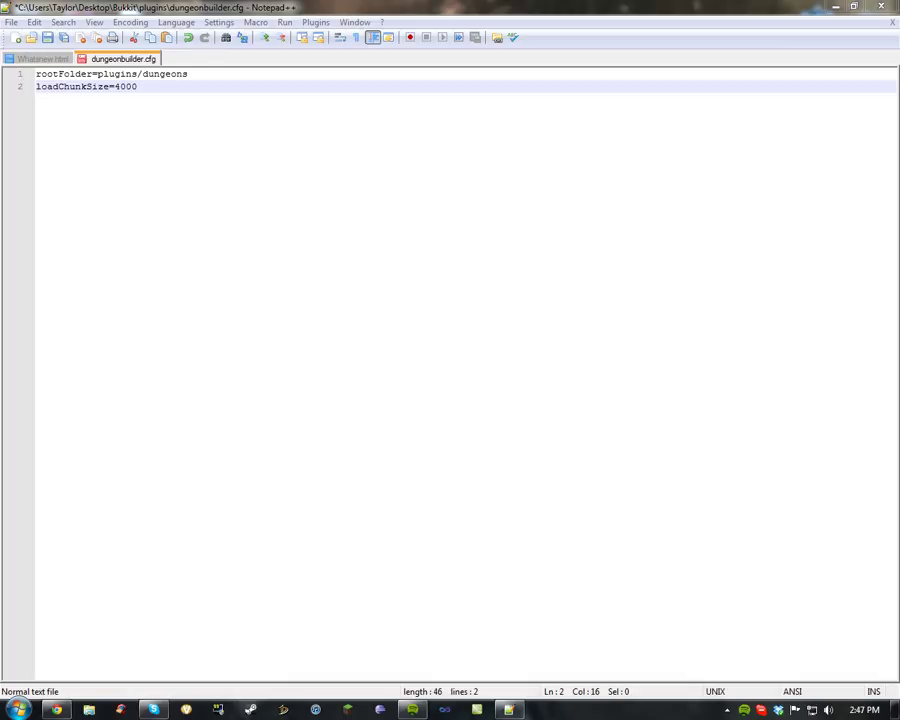
key("End")
Paste setRespawnPriority= with its list of priority values, then delete HIGHEST through LOWEST.
key("Return")
type("setRespawnPriority=*")
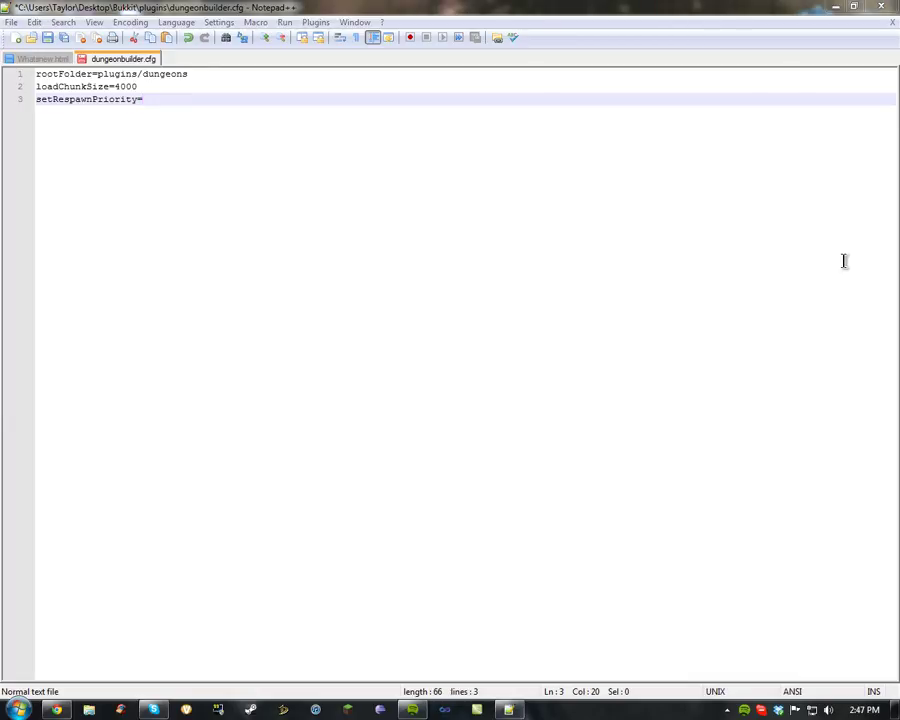
key("BackSpace")
key("Return")
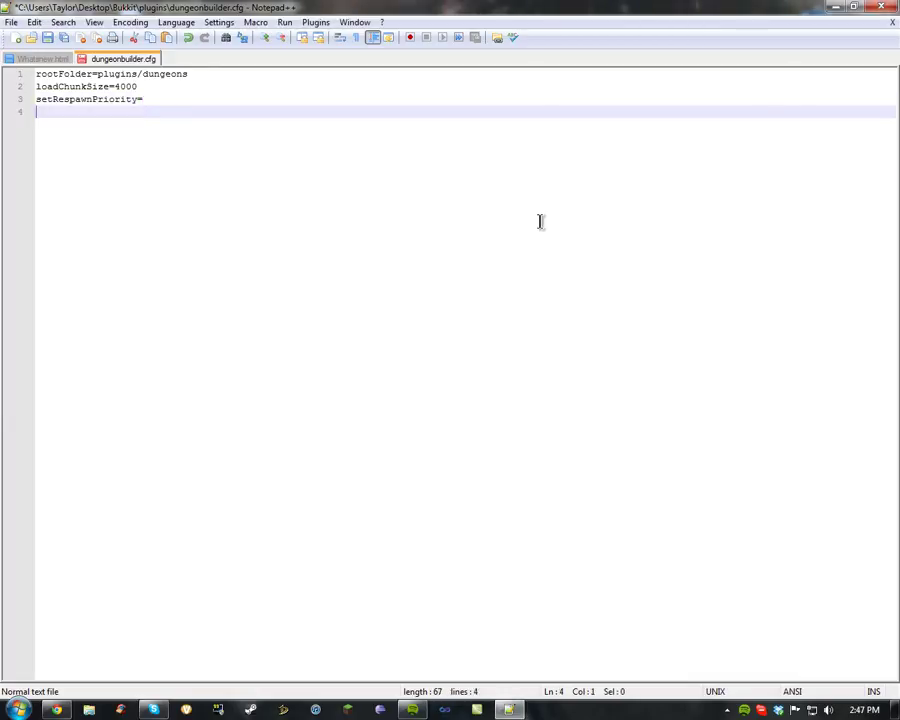
type("HIGHEST HIGH NORMAL LOW LOWEST MONITOR")
left_click_drag(106, 176, 20, 124)
left_click(183, 97)
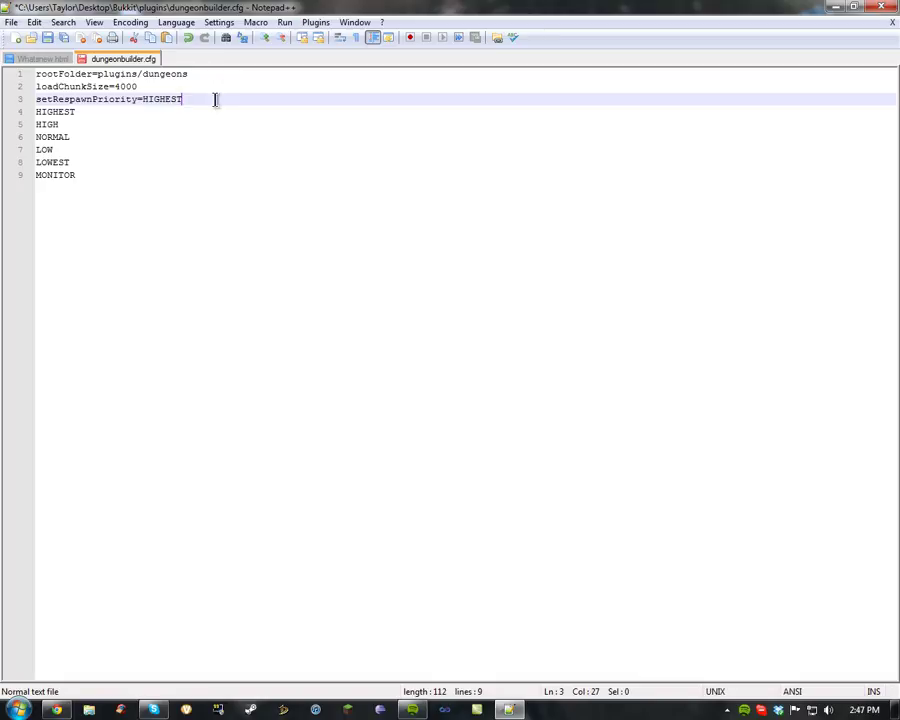
key("ctrl+shift+Left")
key("End")
left_click_drag(37, 112, 78, 112)
left_click_drag(79, 124, 4, 126)
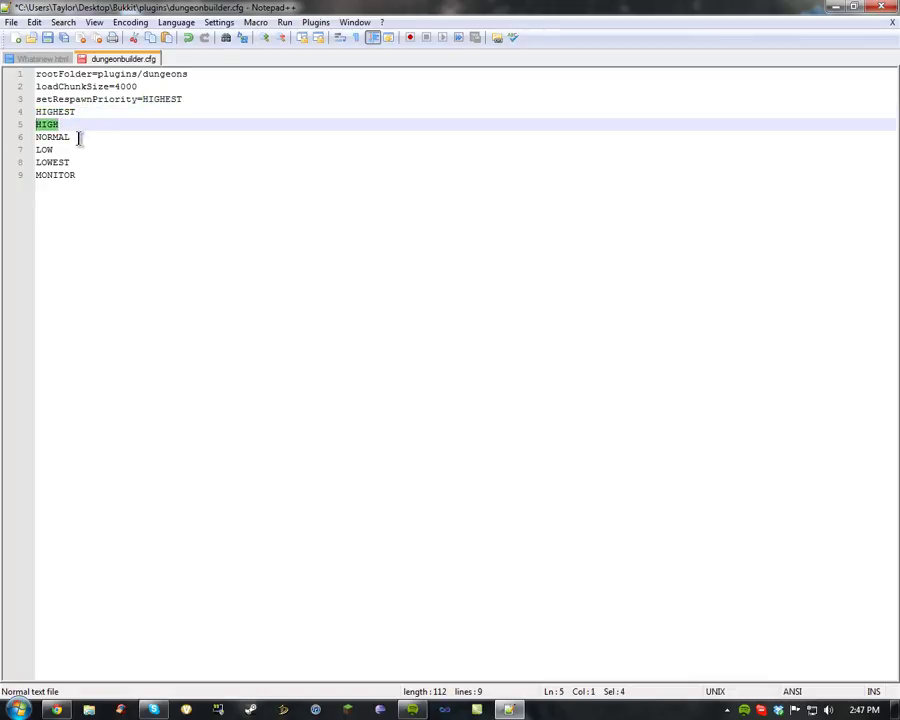
left_click_drag(79, 137, 18, 140)
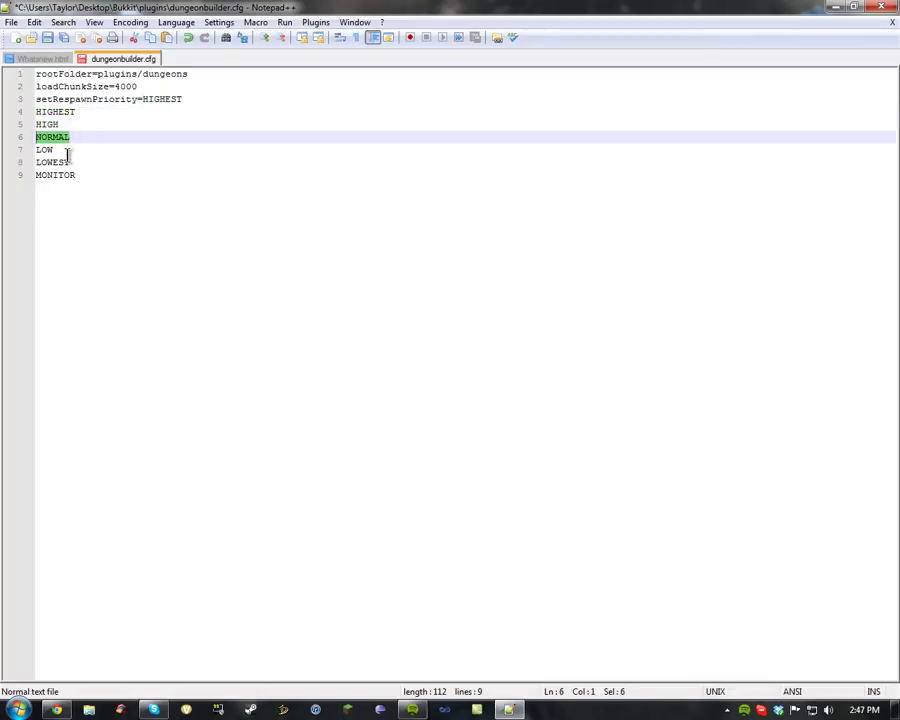
left_click_drag(78, 164, 18, 116)
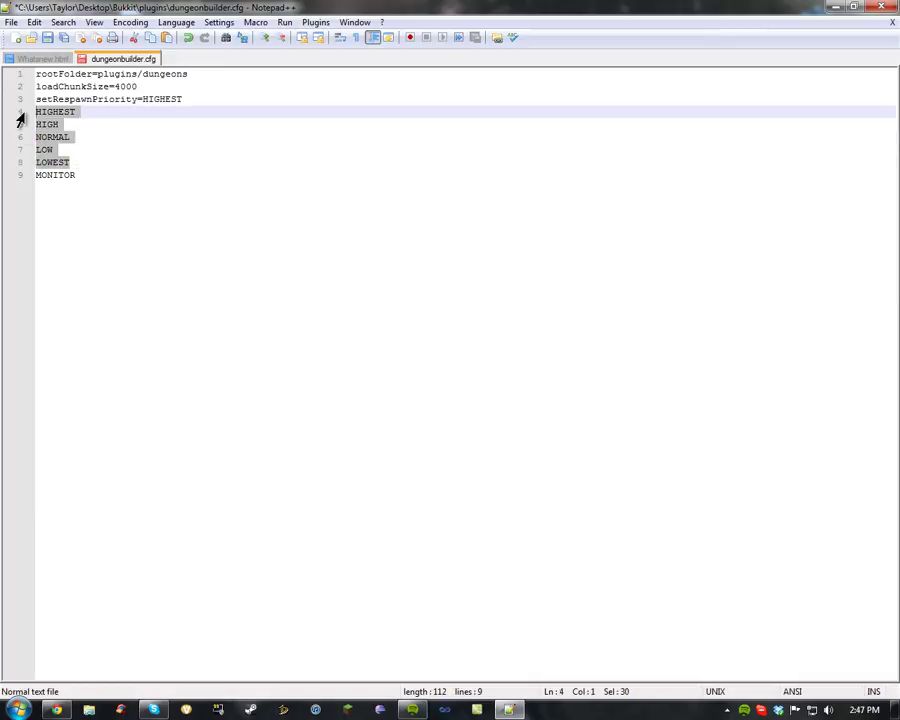
key("Delete")
Set setRespawnPriority to MONITOR, remove leftover empty lines, and save the config.
double_click(56, 122)
key("Delete")
left_click(167, 99)
left_click(176, 126)
key("BackSpace")
key("BackSpace")
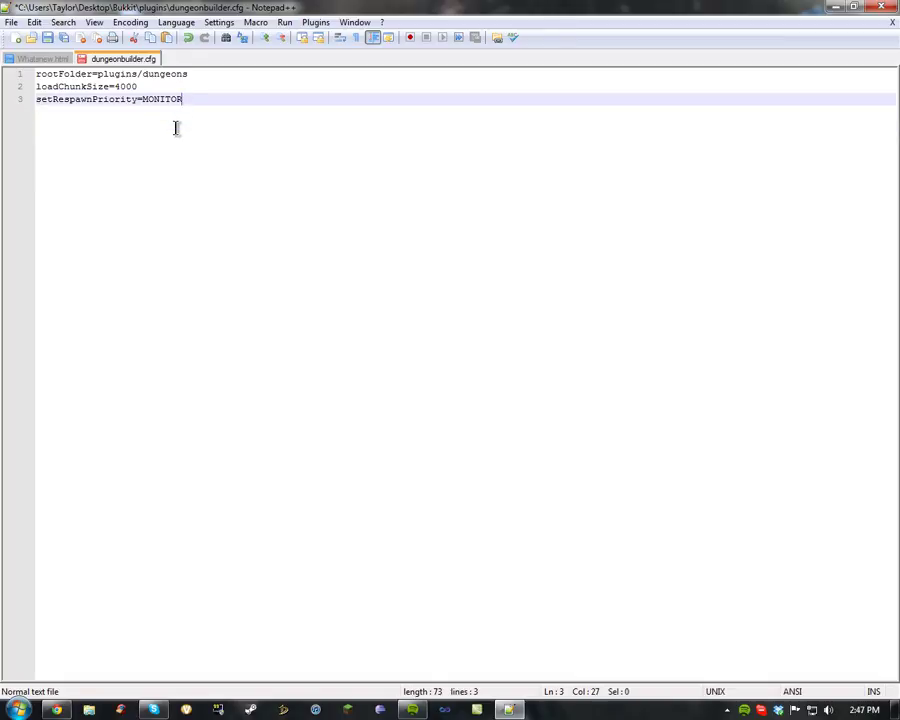
left_click_drag(199, 101, 4, 104)
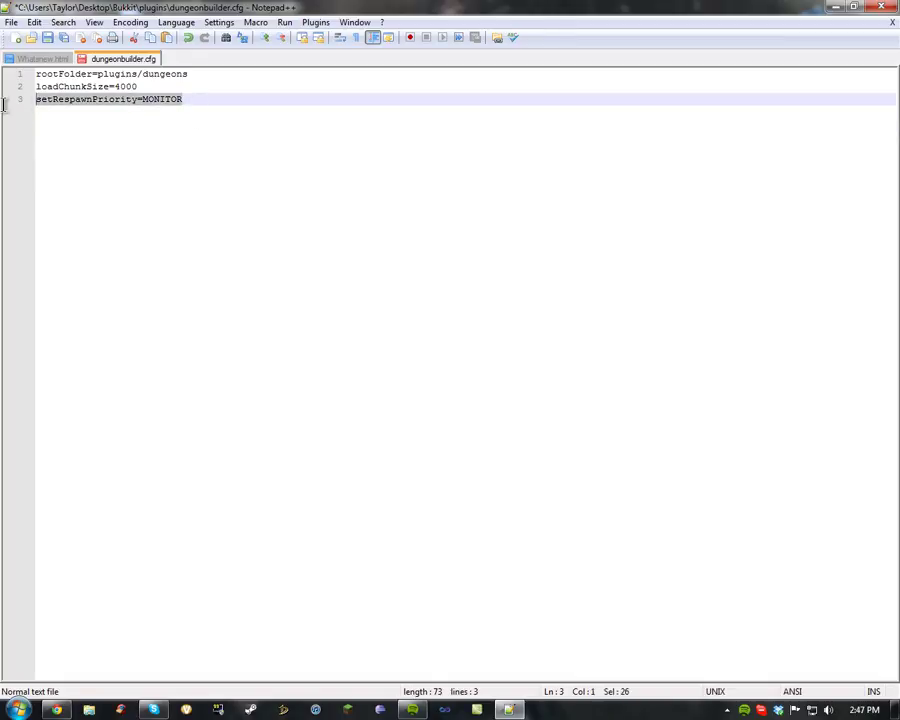
left_click(198, 93)
left_click(198, 99)
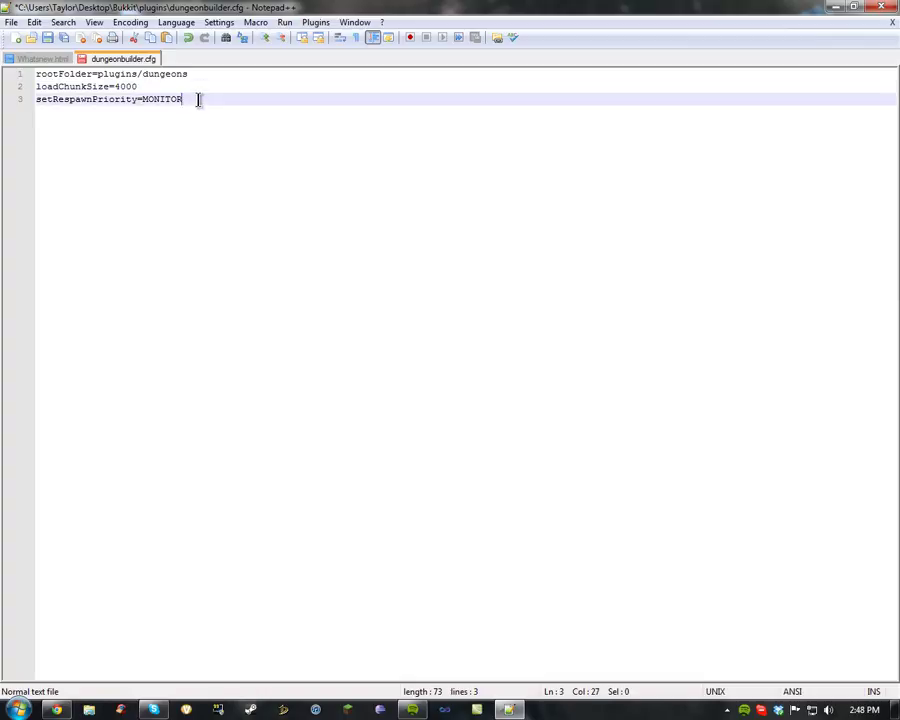
mouse_move(198, 99)
left_mouse_down()
mouse_move(191, 86)
mouse_move(199, 100)
left_mouse_up()
left_click(195, 98)
double_click(194, 98)
left_click(195, 97)
left_click(199, 101)
key("ctrl+s")
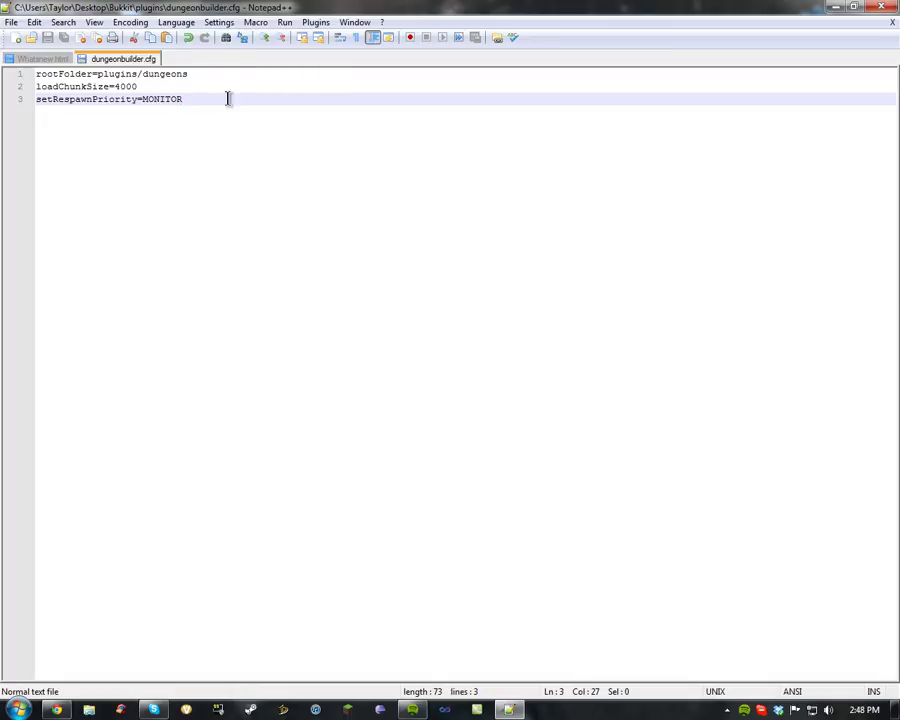
key("shift+Up")
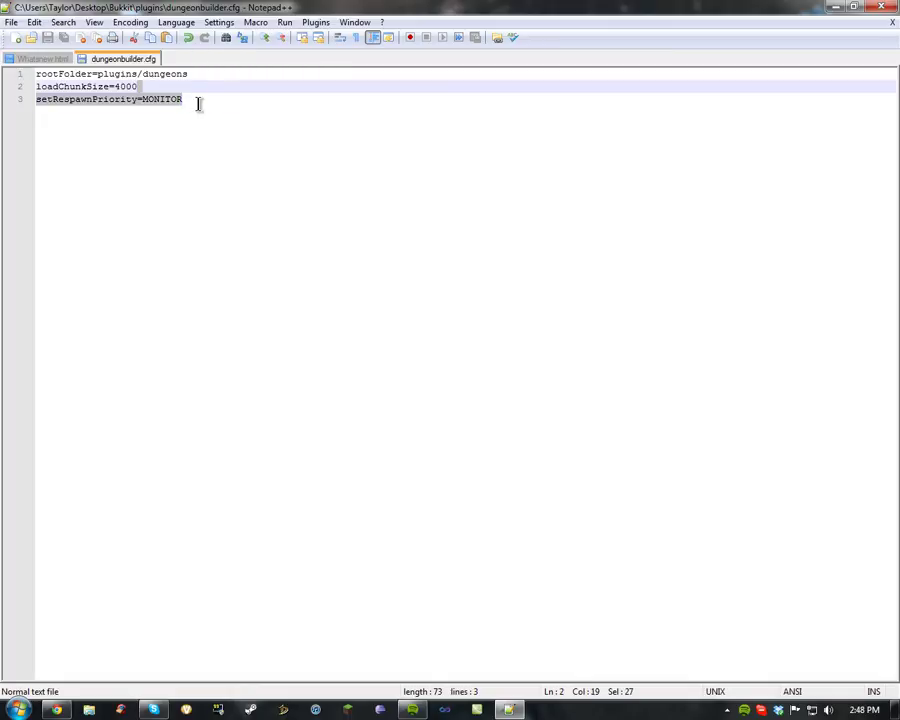
Add enableSuperperms=true on a new line and save the config.
left_click(230, 100)
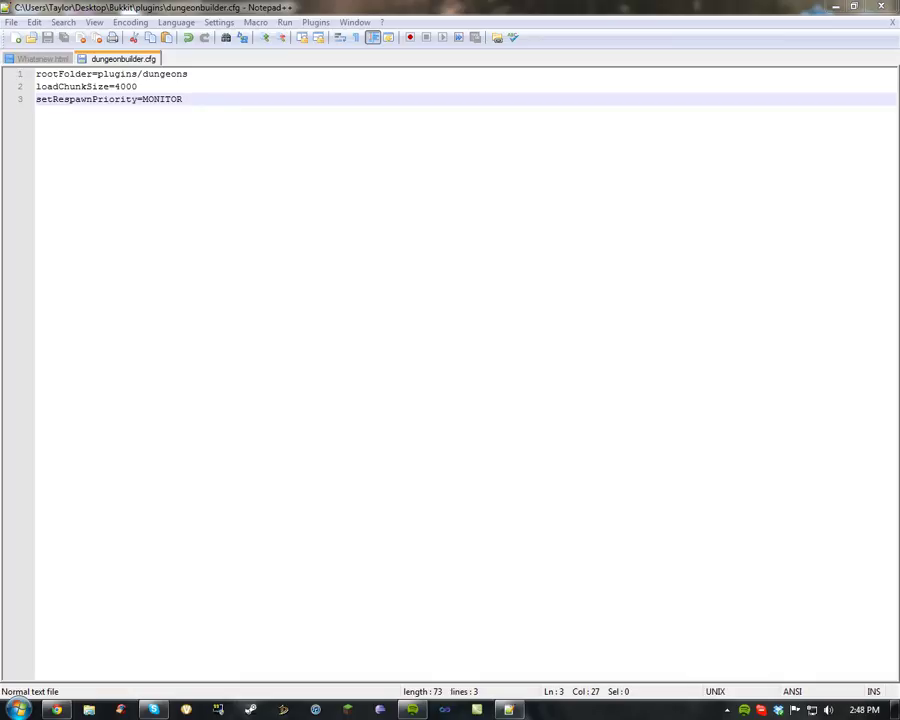
key("Return")
type("enableSuperperms=true")
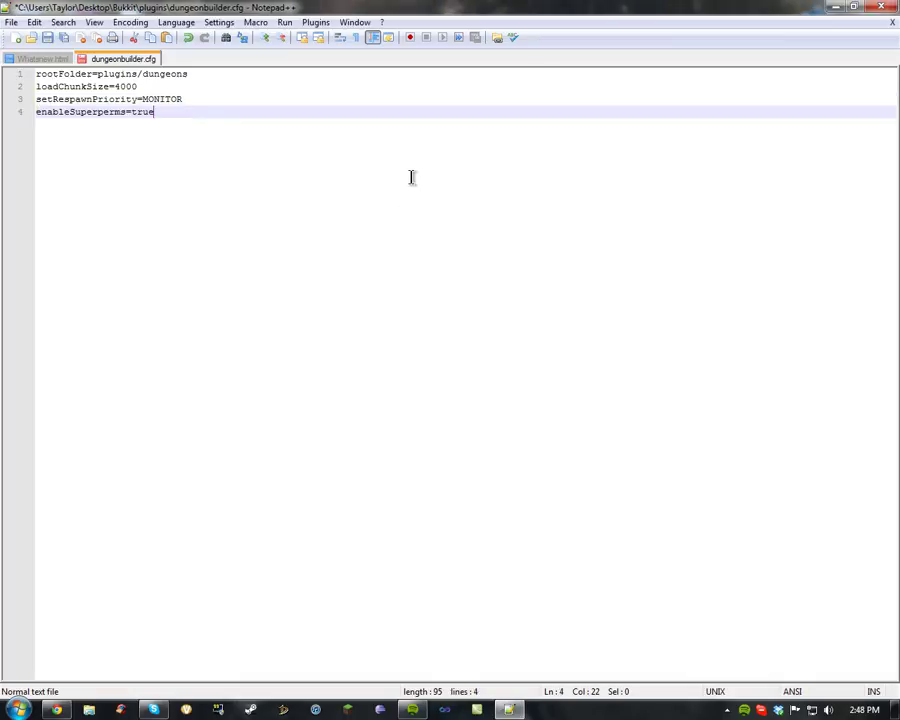
key("ctrl+s")
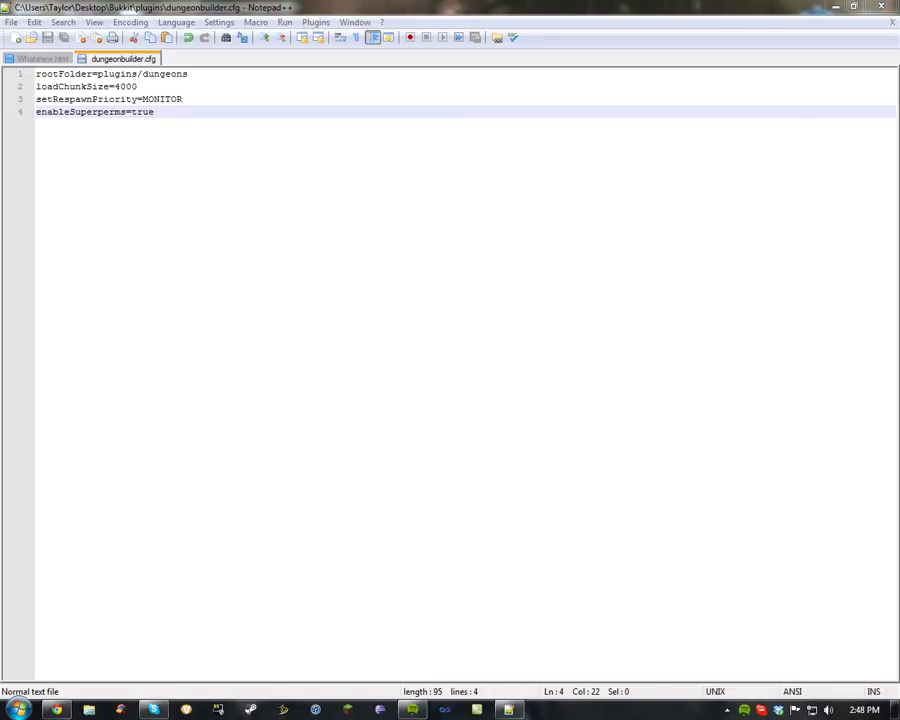
Paste disableProximityChecks=true as the fifth line of the config.
key("Return")
type("disableProximityChecks=true")
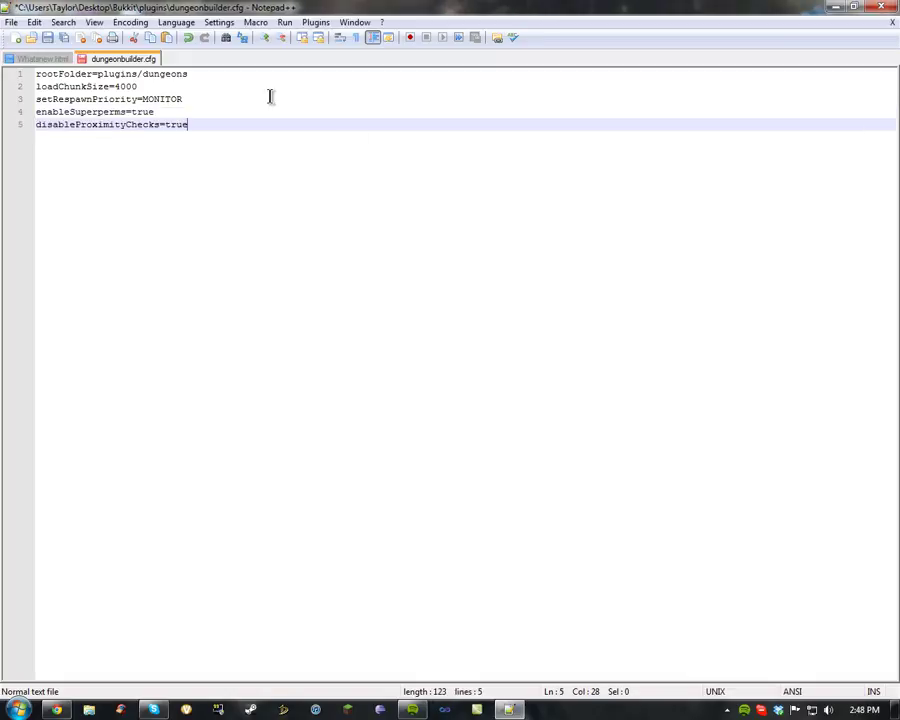
left_click(184, 112)
double_click(176, 124)
left_click_drag(190, 124, 21, 128)
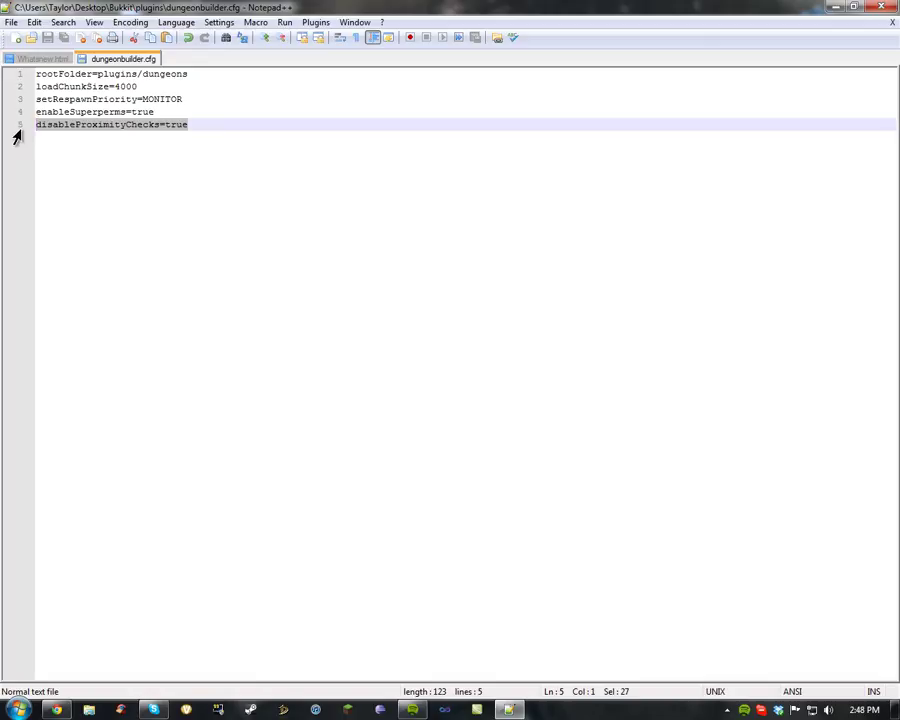
left_click(205, 127)
left_click_drag(205, 127, 6, 130)
left_click(192, 124)
left_click_drag(192, 124, 7, 130)
left_click(198, 124)
left_click_drag(198, 124, 24, 128)
left_click(215, 120)
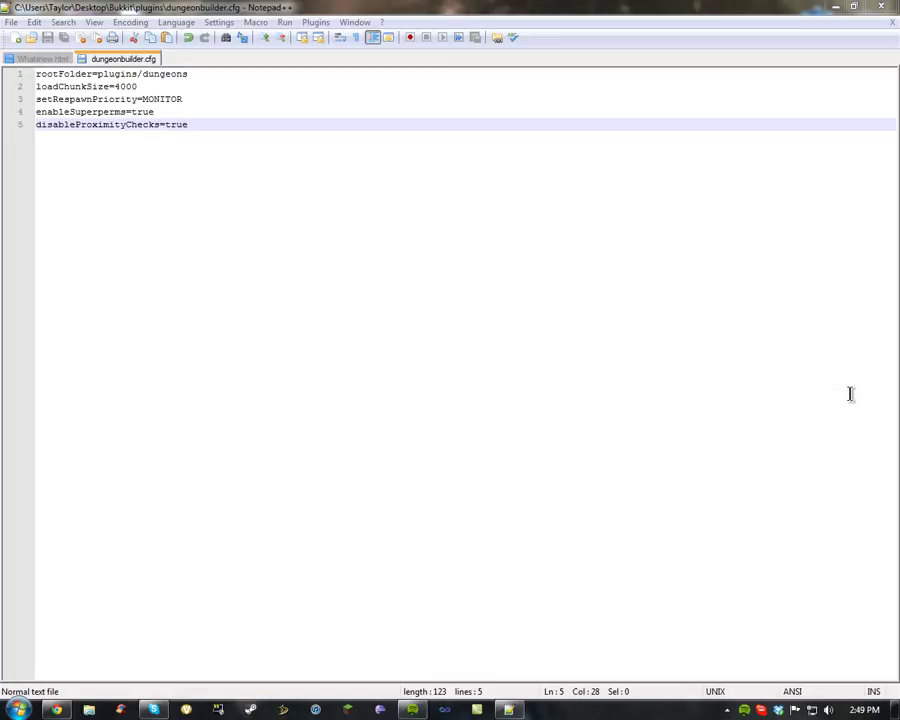
key("Return")
type("enableMonsters=true")
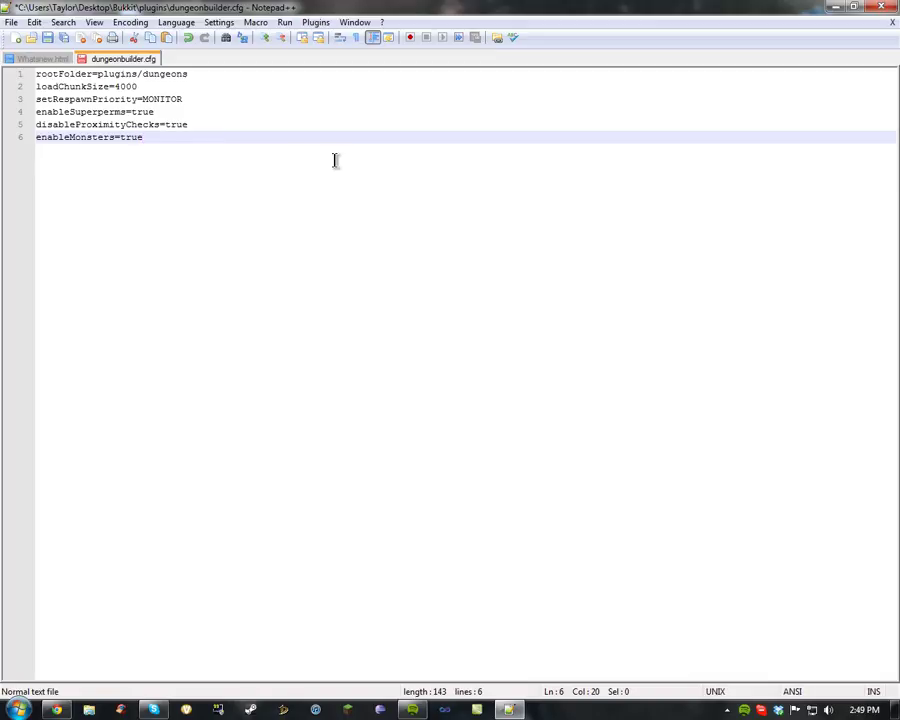
left_click_drag(167, 138, 119, 140)
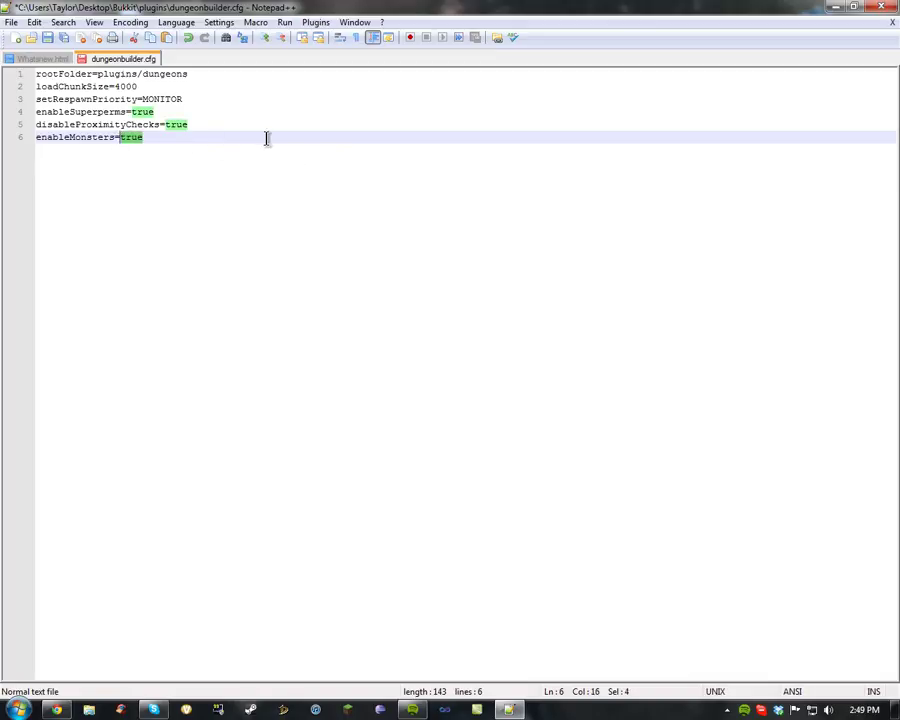
left_click_drag(223, 140, 25, 141)
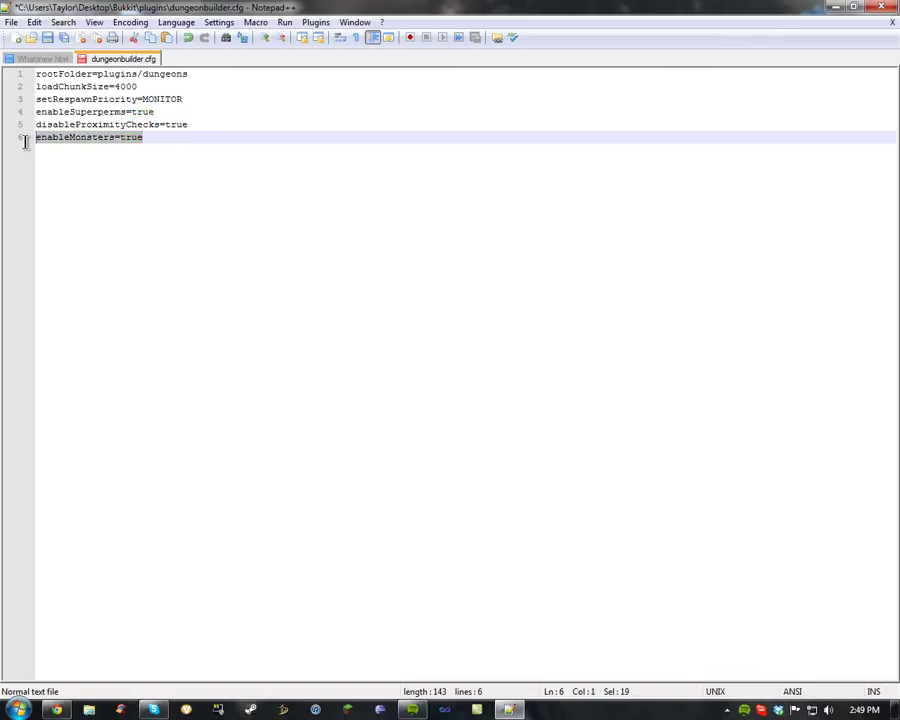
left_click(168, 140)
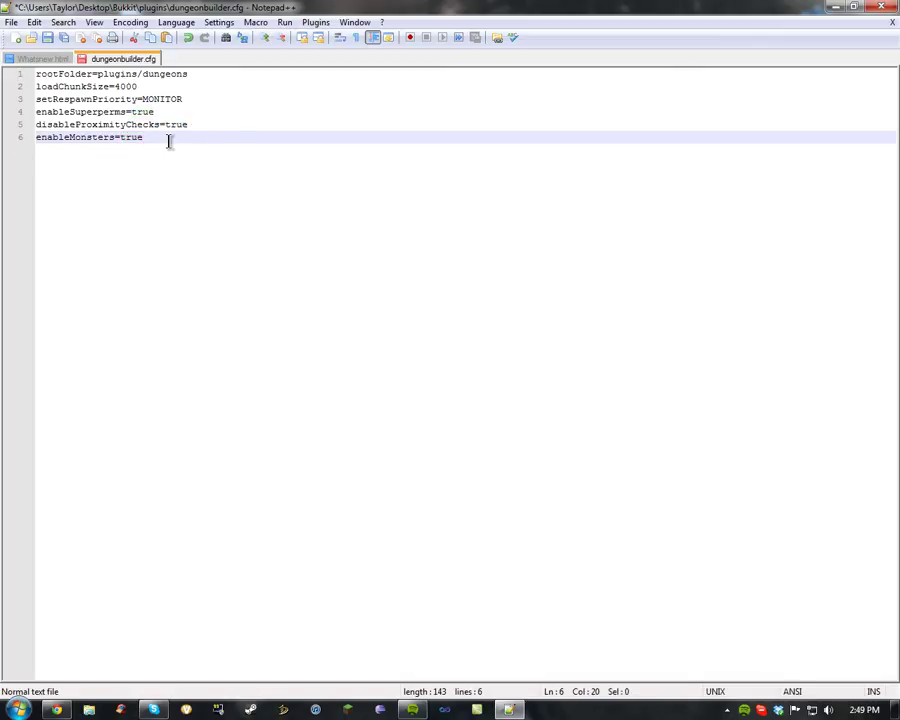
key("ctrl+s")
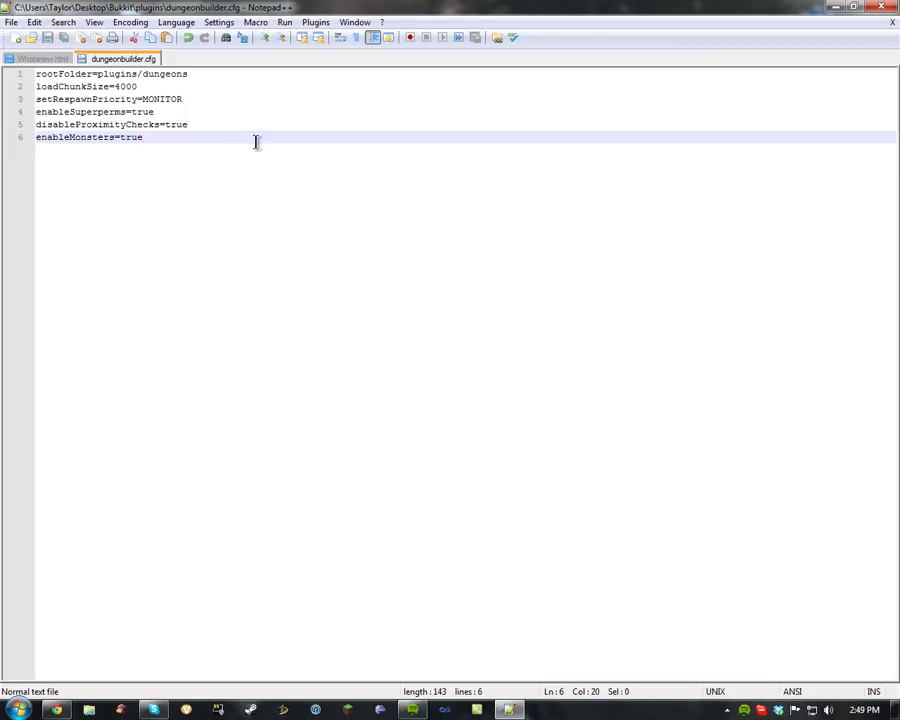
left_click_drag(254, 140, 219, 126)
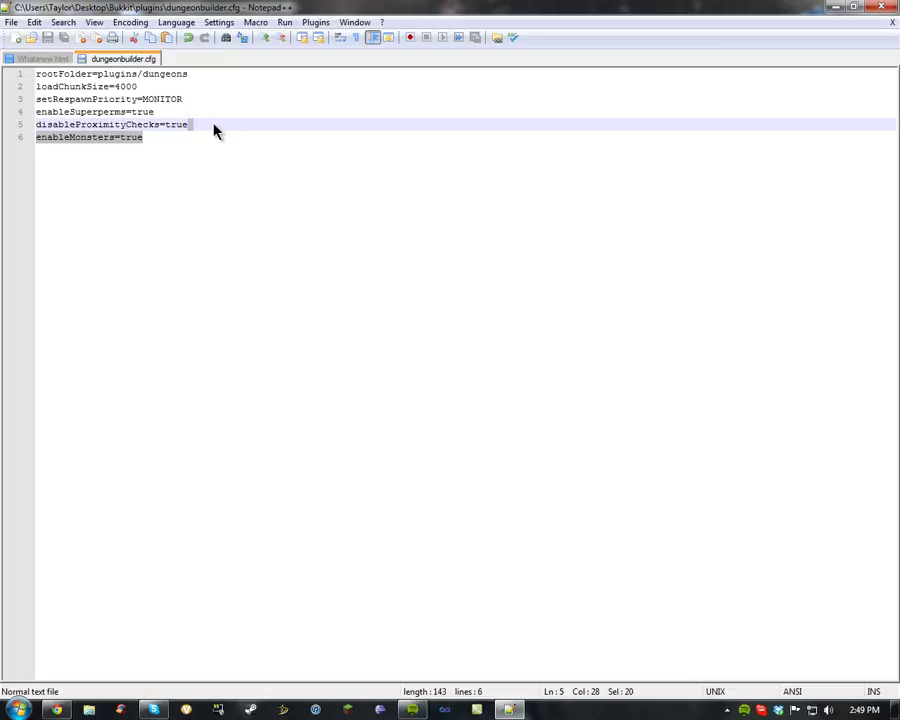
key("Delete")
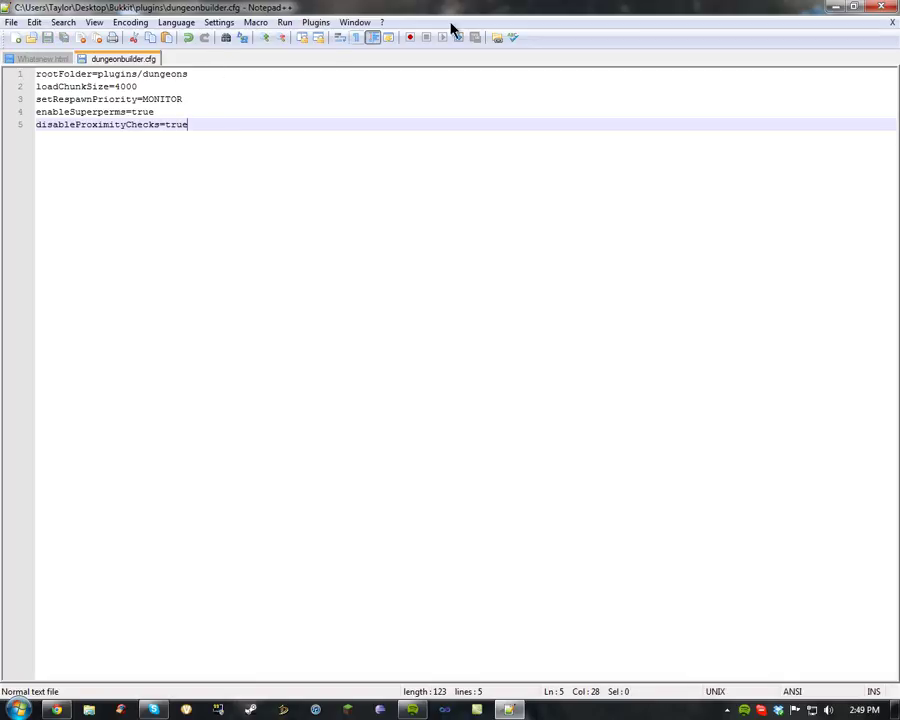
Close dungeonbuilder.cfg and the remaining Notepad++ file.
left_click(889, 29)
left_click(889, 29)
left_click(885, 7)
Bring Chrome back, open the DungeonBuilder overview page, and dismiss the download notice.
left_click(155, 710)
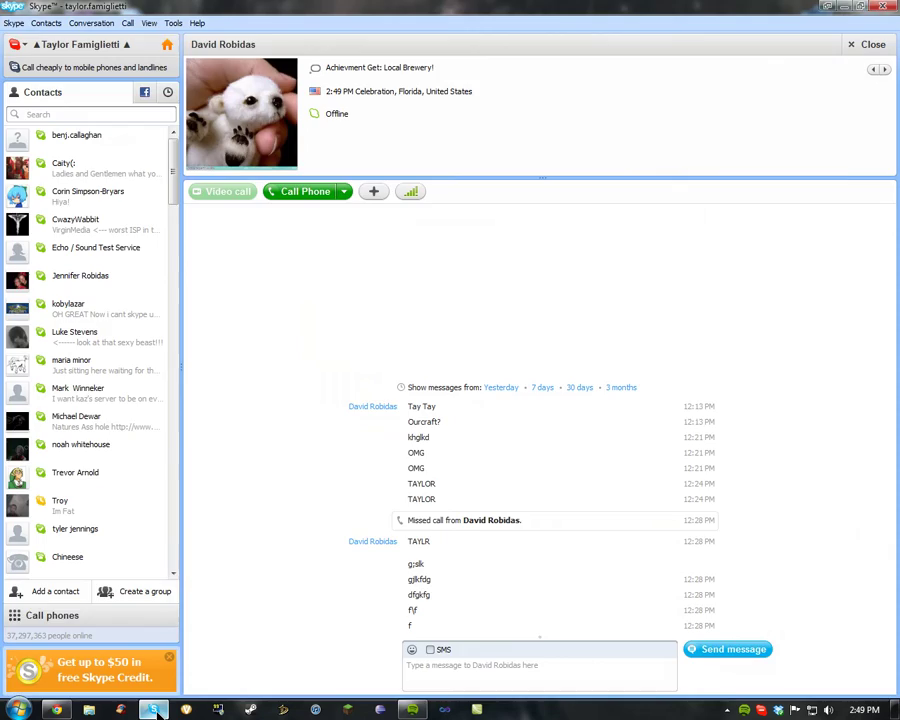
left_click(155, 710)
left_click(56, 710)
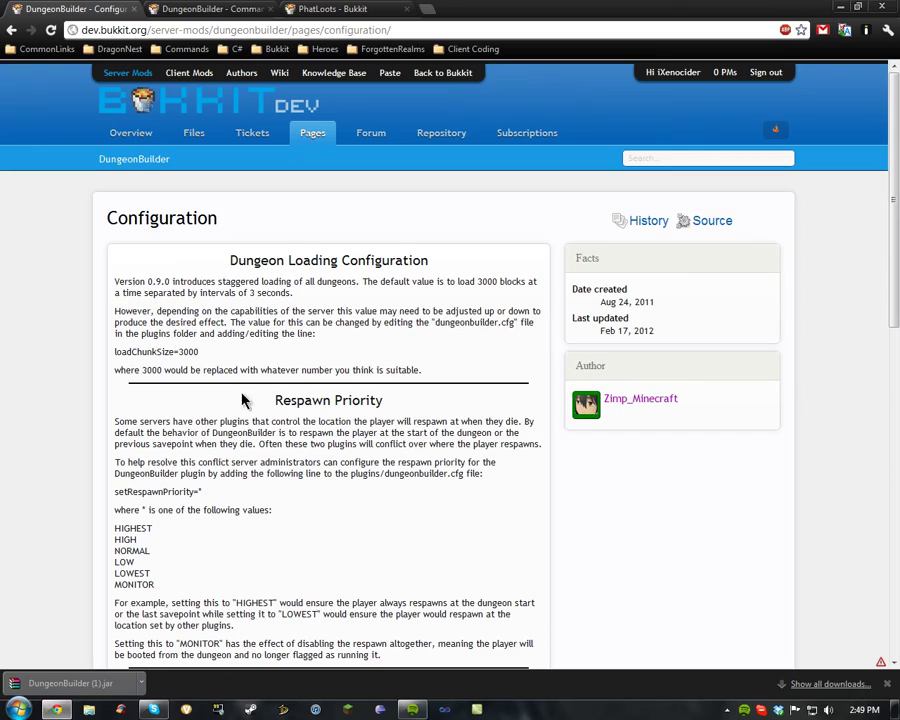
left_click(138, 134)
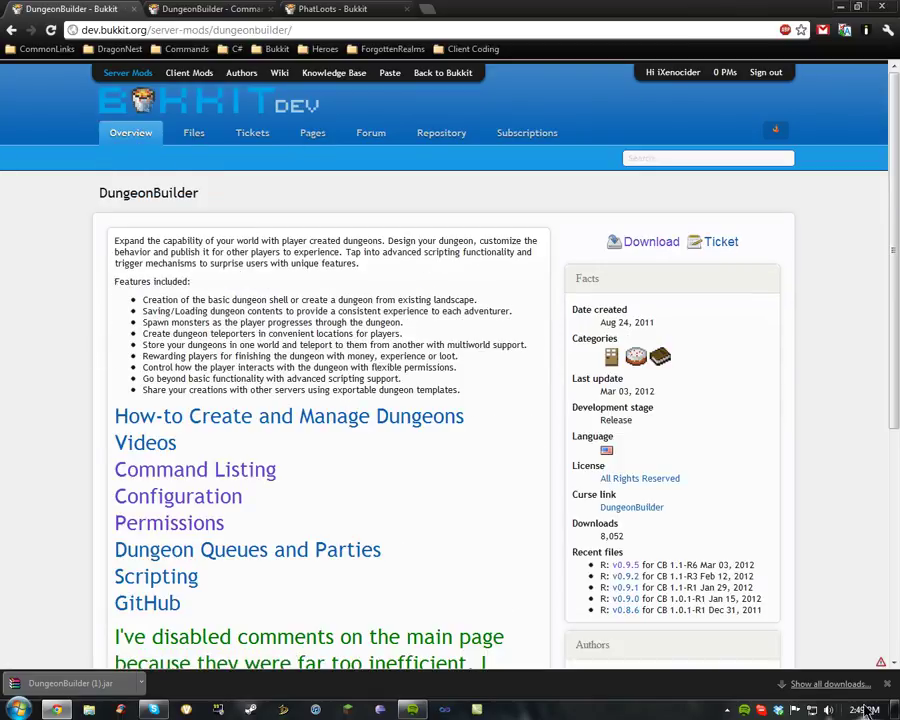
left_click(886, 683)
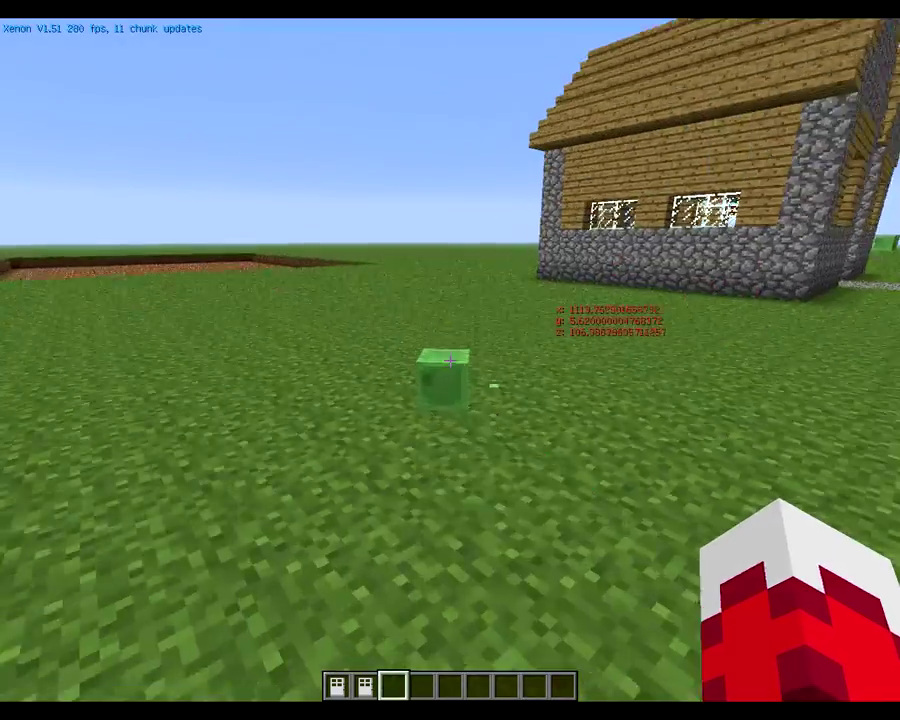
Kill the small slime for its slimeball and walk past the farm into the sunken dirt pit.
left_click(450, 360)
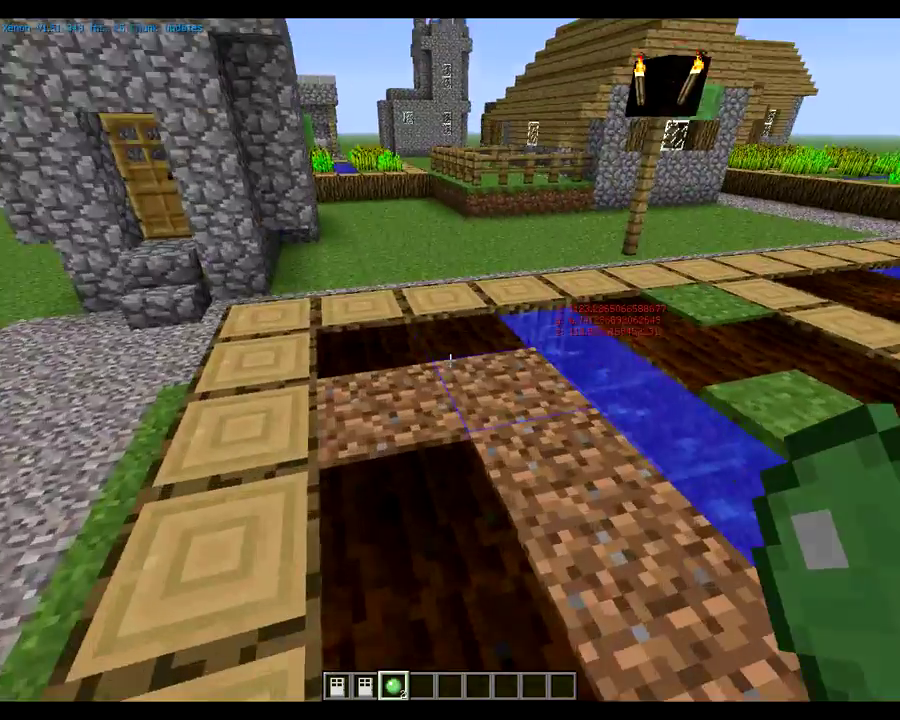
key("w")
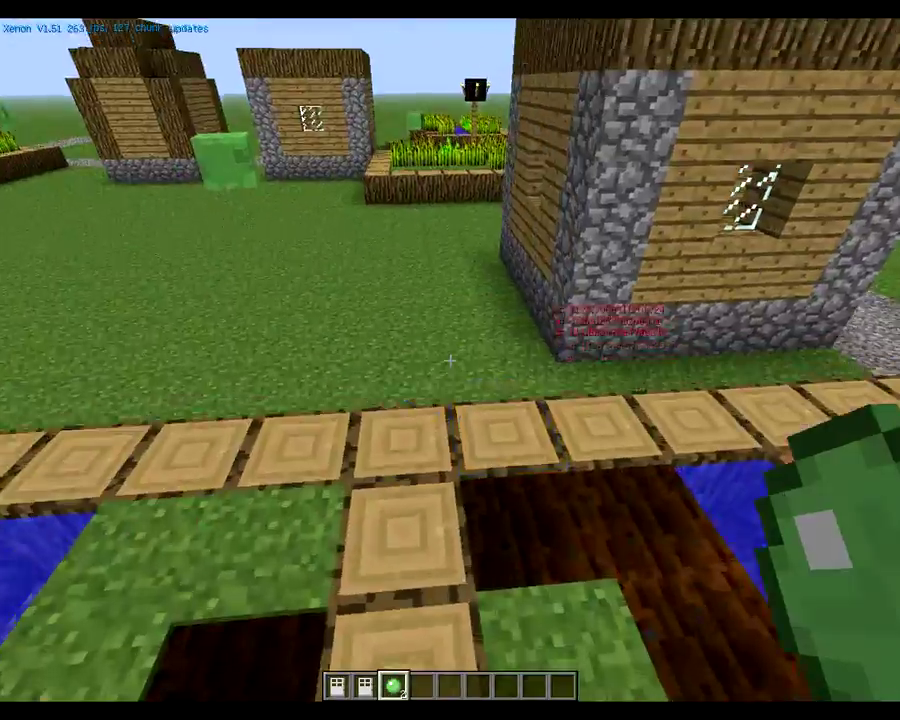
key("w")
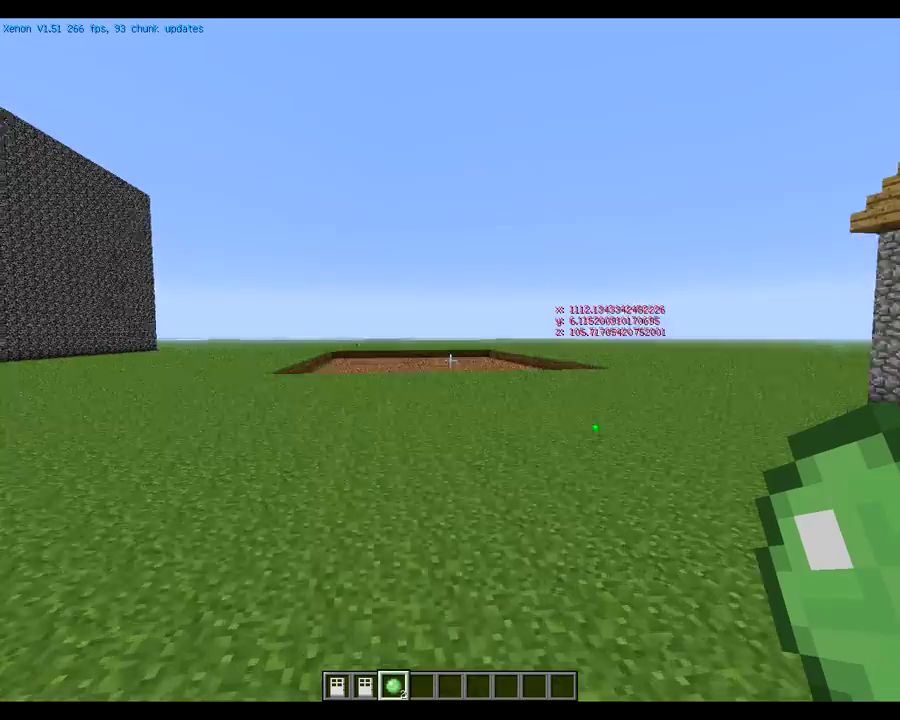
key("w")
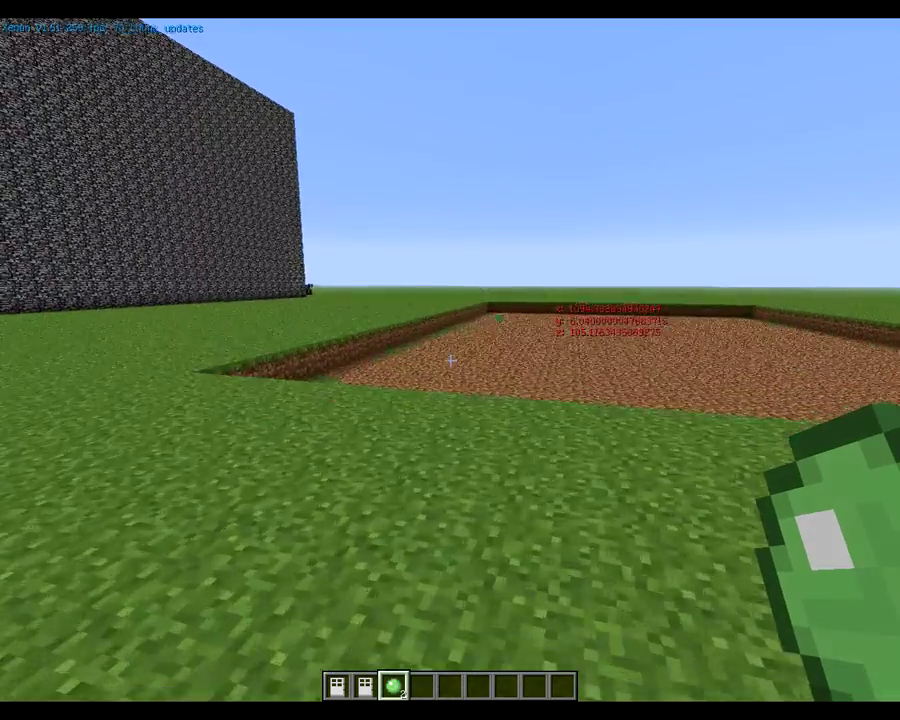
key("w")
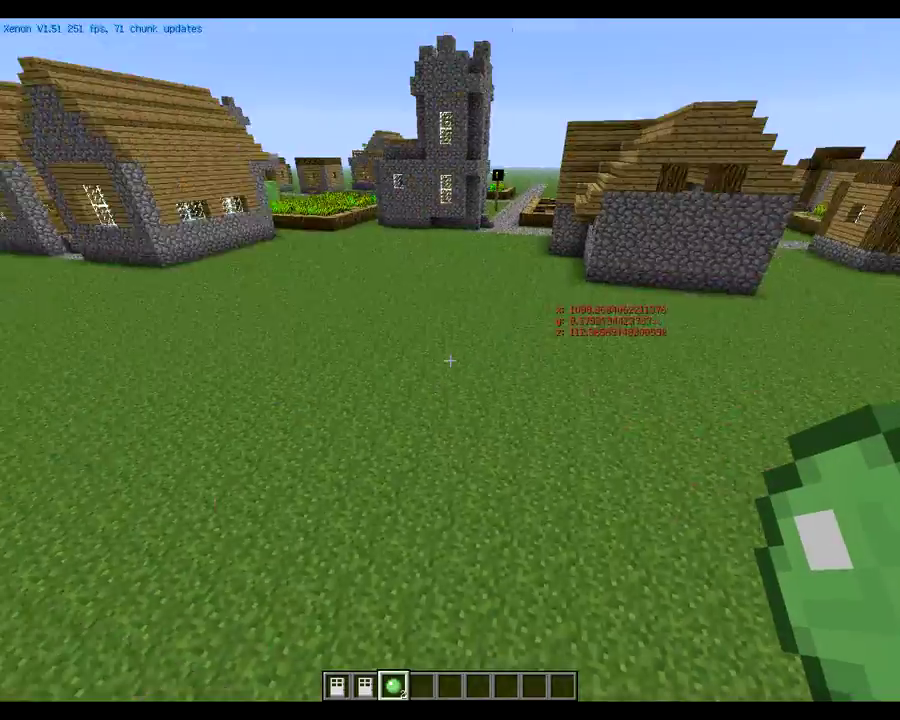
key("w")
key("4")
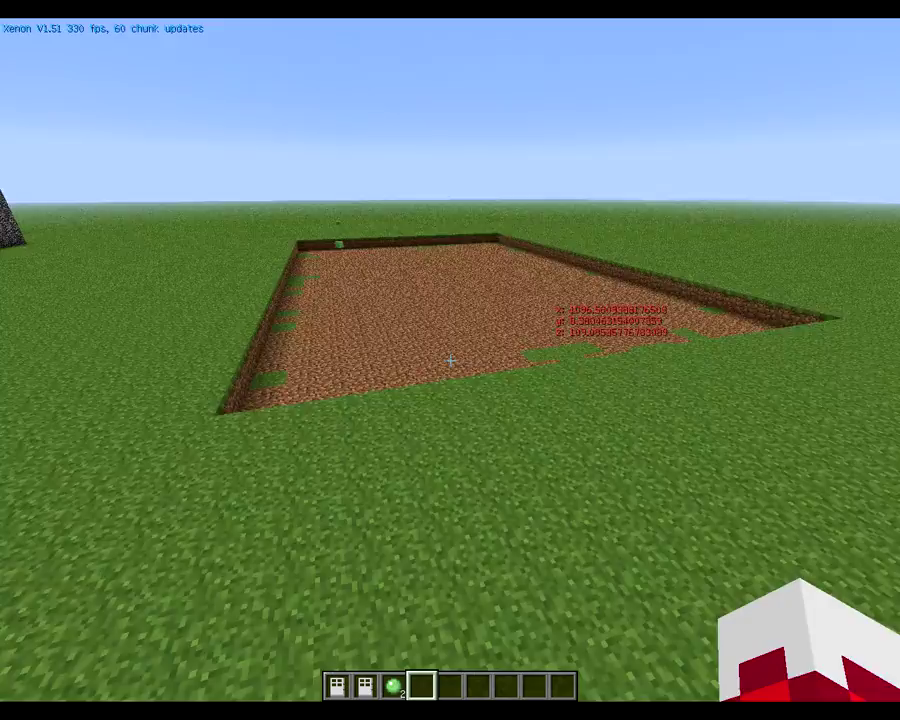
key("w")
key("w")
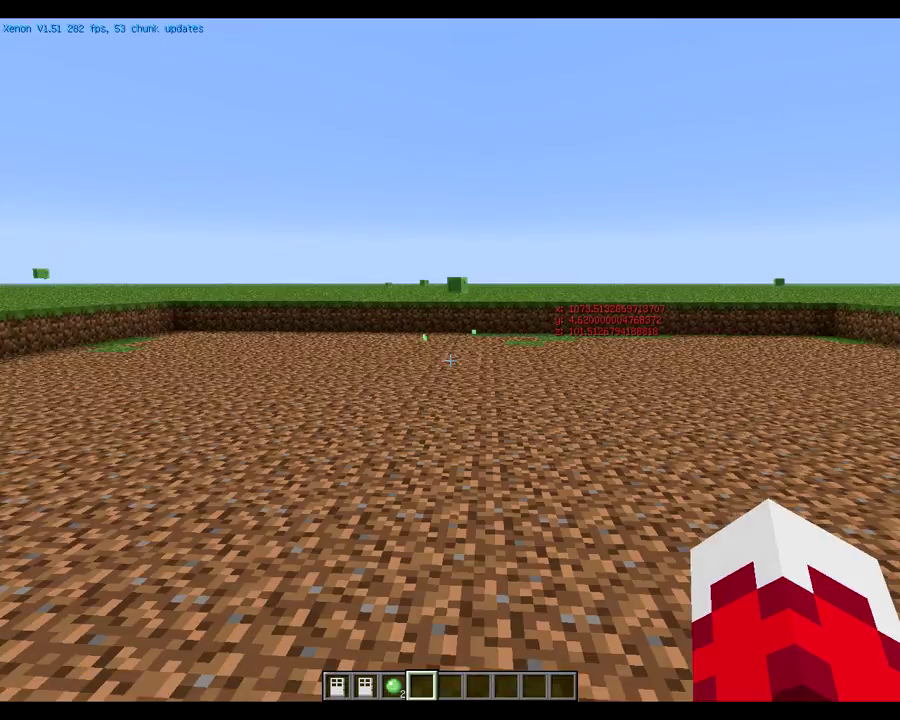
key("t")
Run /createemptydungeon in chat for a dungeon named easy, sized 20 by 30 by 20.
type("/createdu")
type("ptydungeon ")
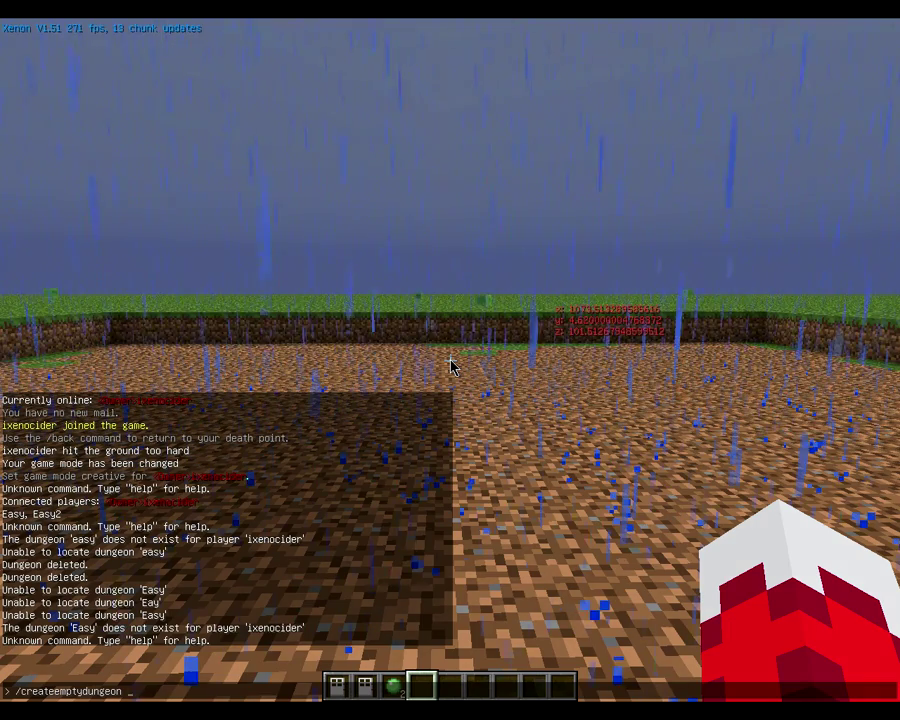
type("easy")
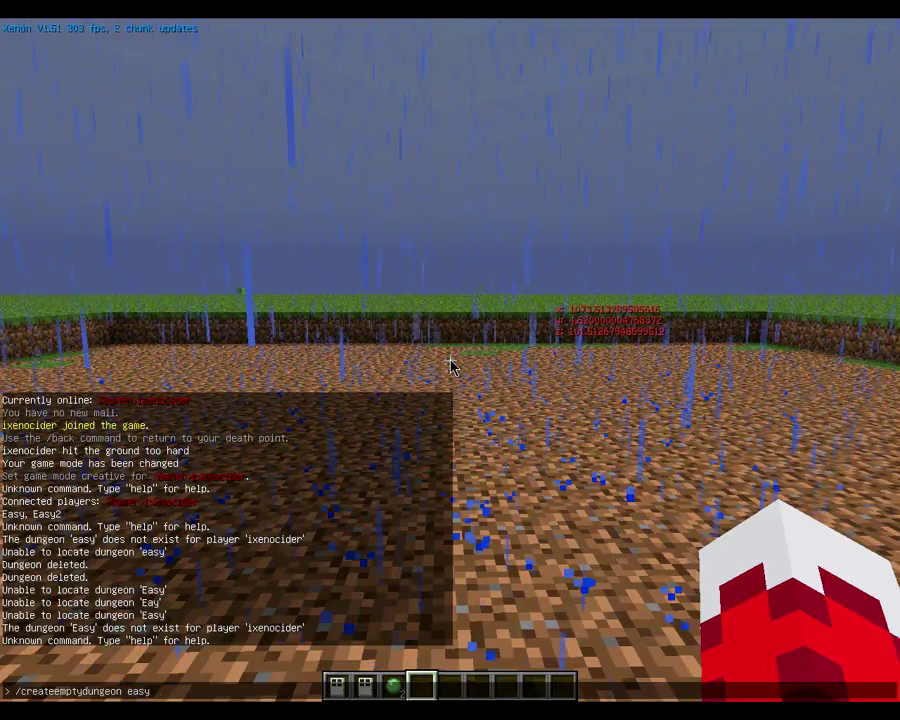
type("20")
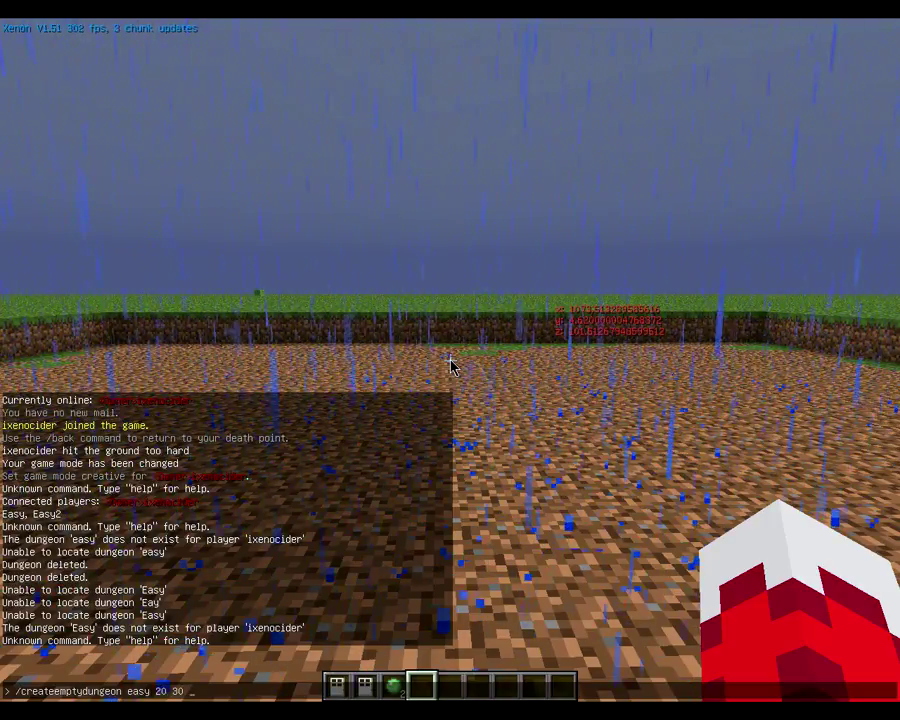
type(" 30")
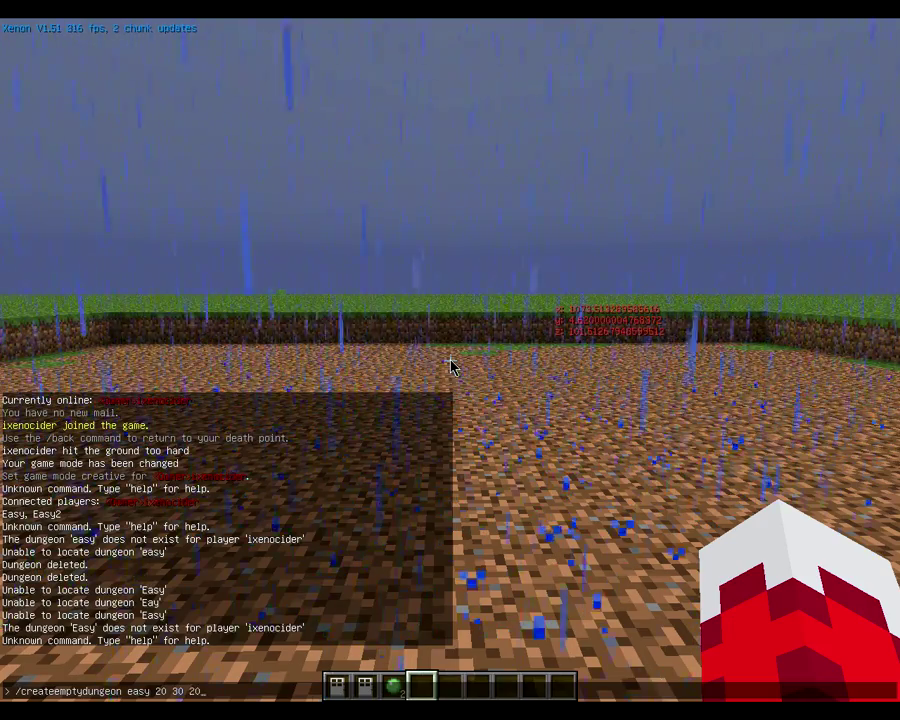
key("Return")
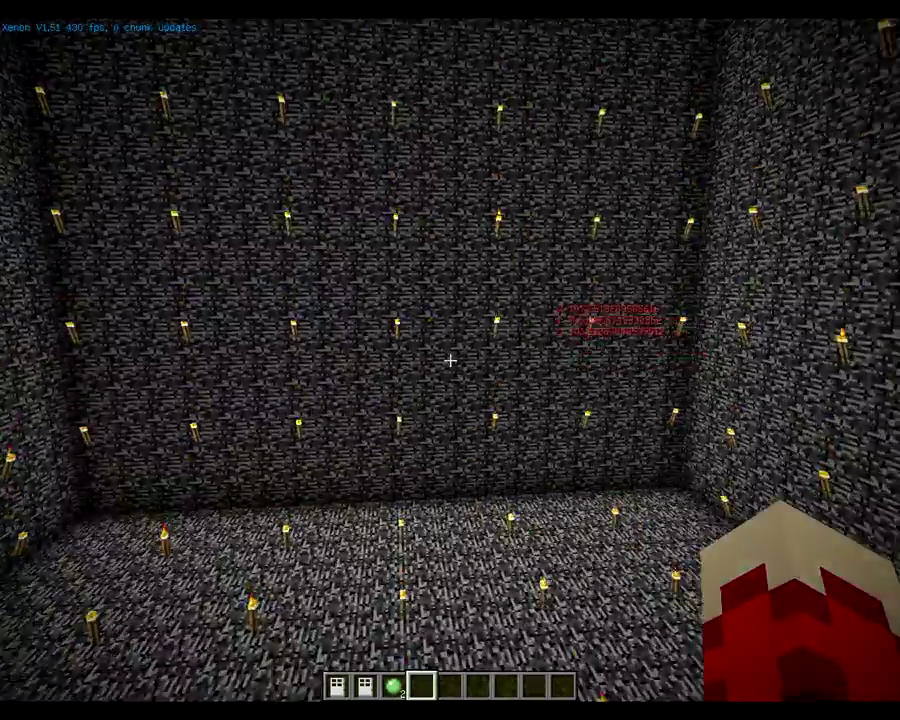
Walk to the floor's diamond block, take bedrock from the creative inventory, and break the diamond block.
key("w")
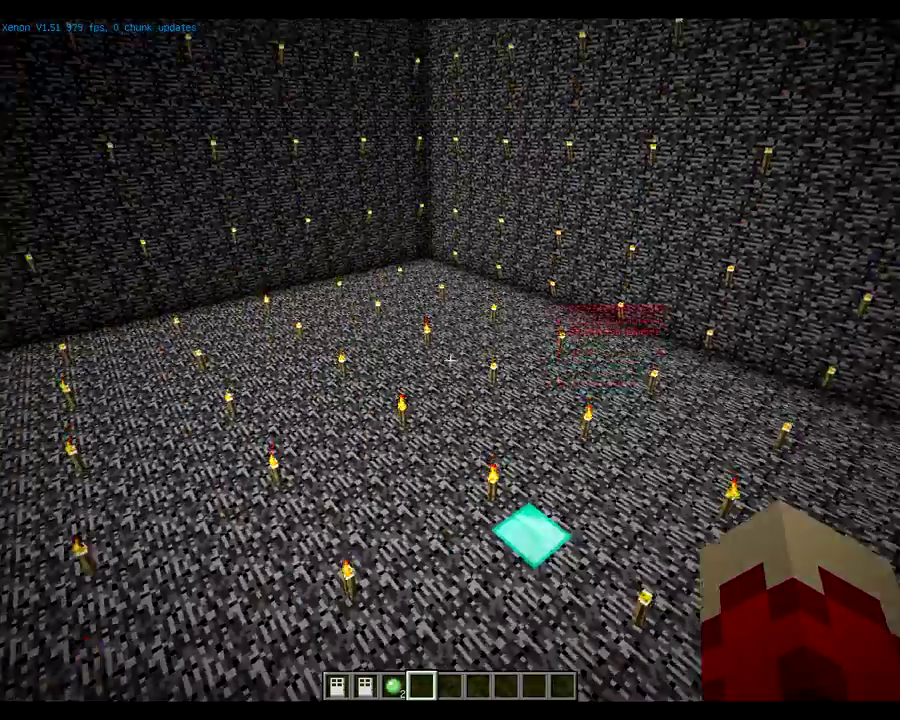
key("w")
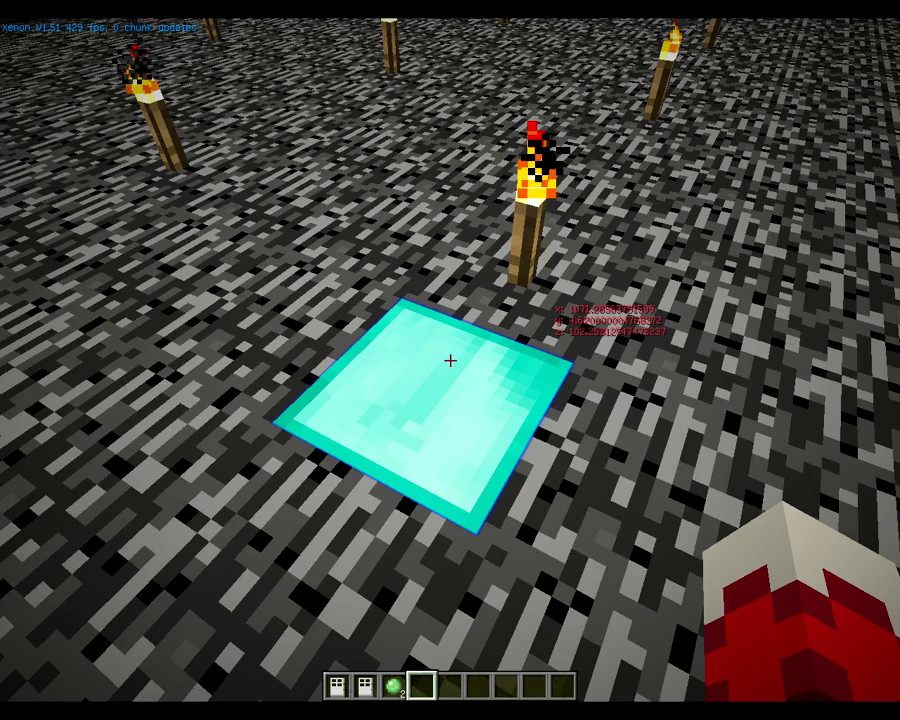
key("e")
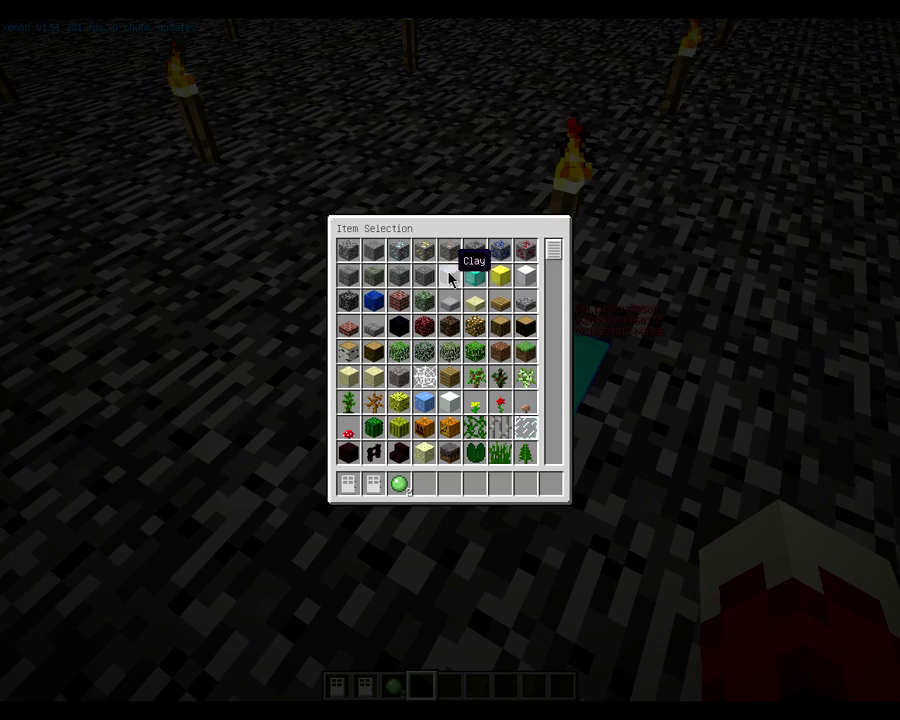
key("e")
left_click(450, 360)
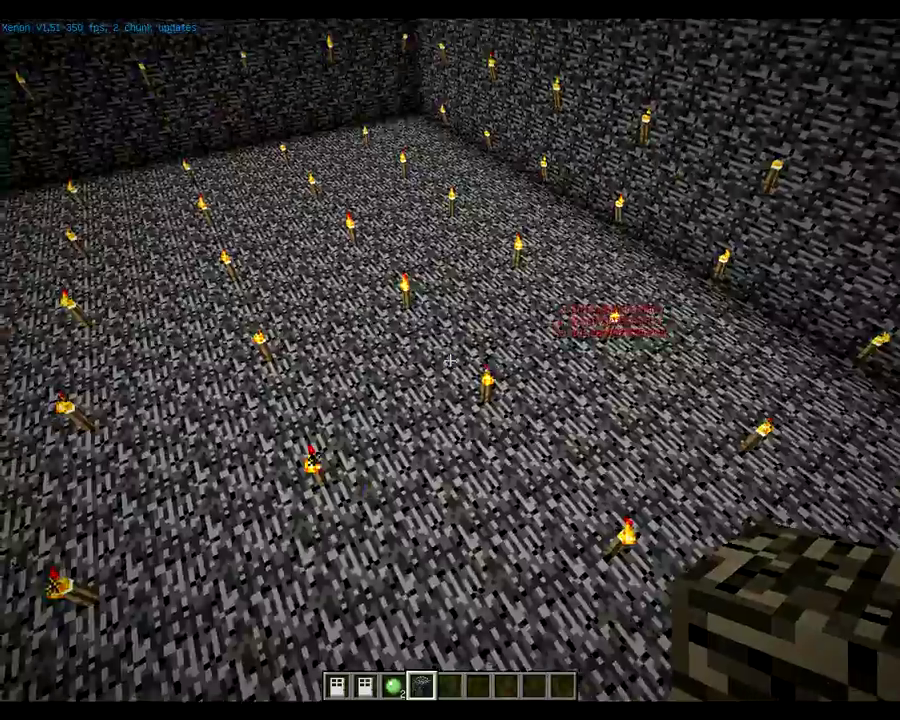
key("shift")
key("space")
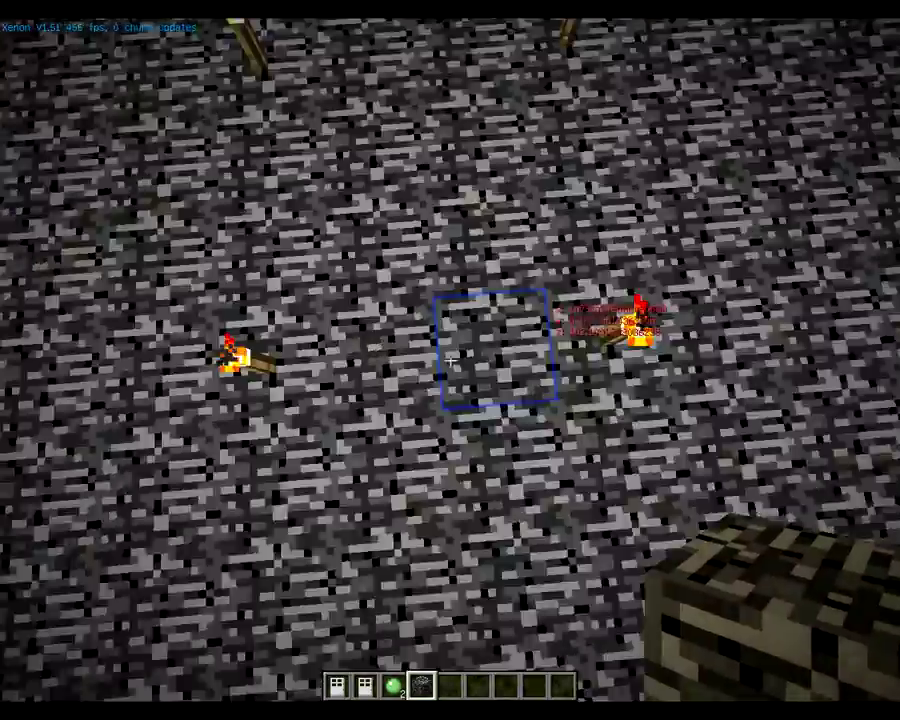